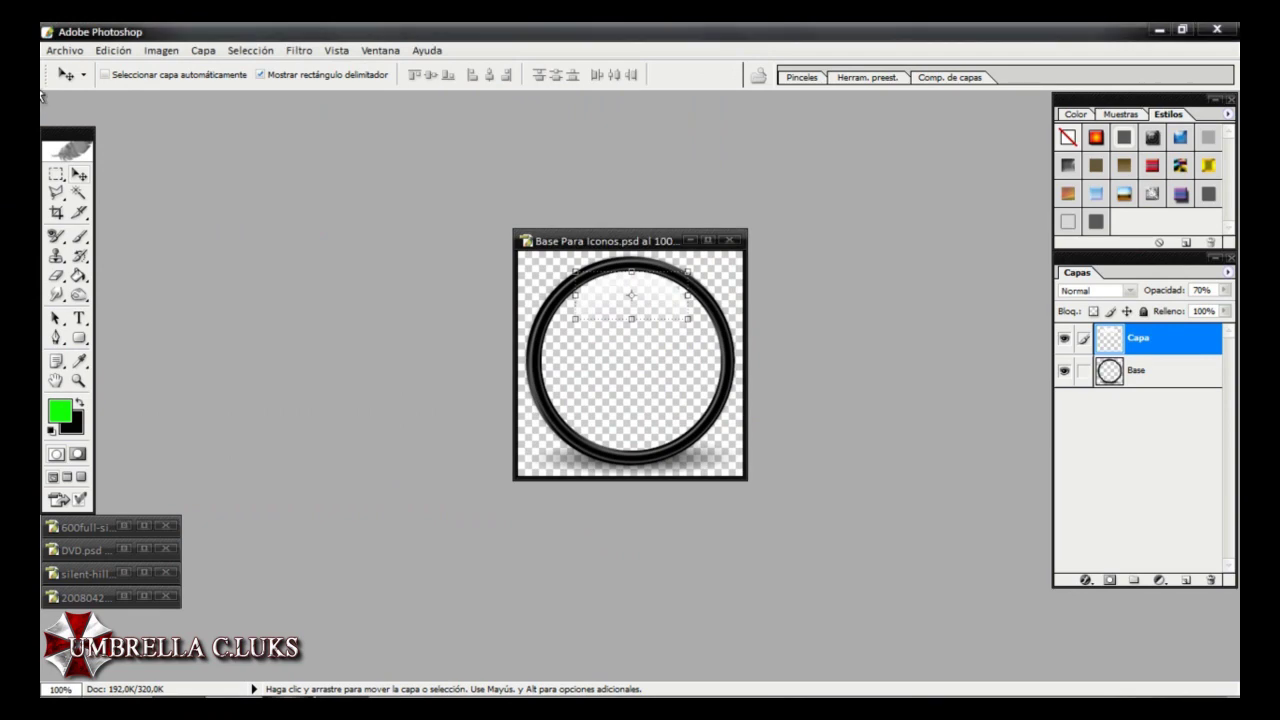
Step: Drag the Silent Hill wallpaper into the Base Para Iconos template and close the wallpaper document
{"action": "left_click", "coordinate": [124, 575]}
{"action": "mouse_move", "coordinate": [693, 150]}
{"action": "left_mouse_down"}
{"action": "mouse_move", "coordinate": [693, 350]}
{"action": "mouse_move", "coordinate": [565, 320]}
{"action": "left_mouse_up"}
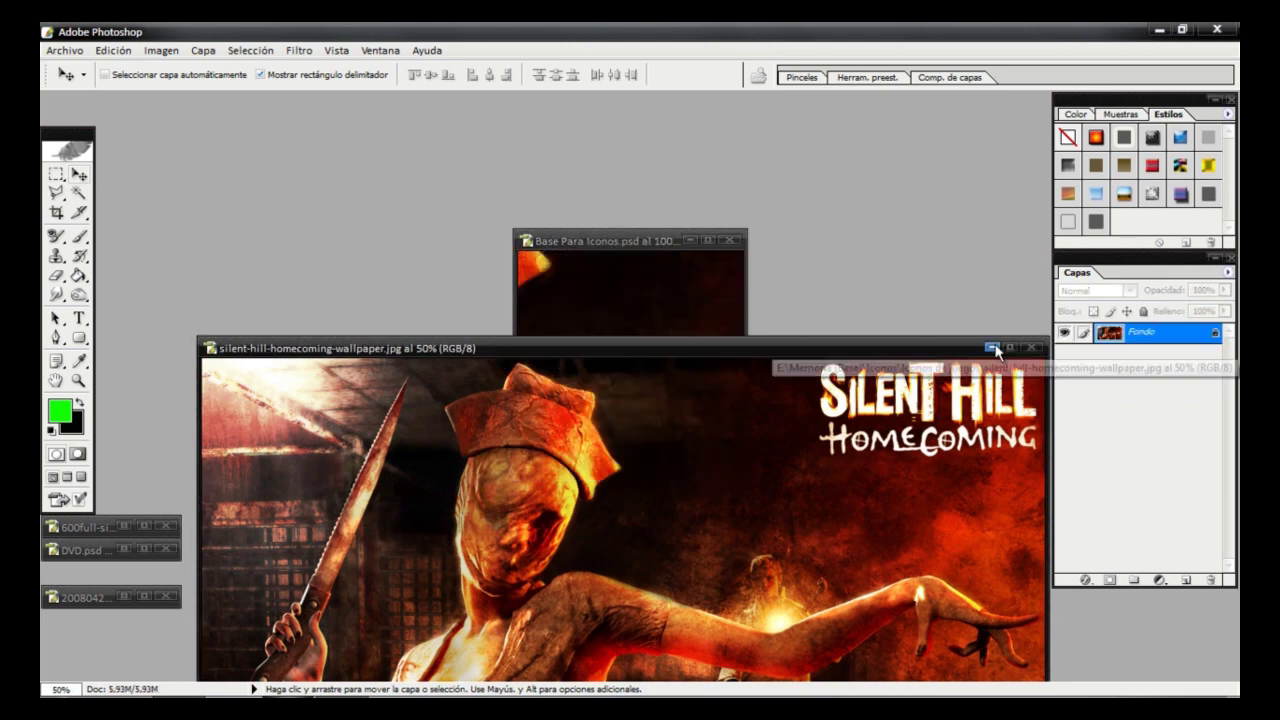
{"action": "left_click", "coordinate": [1033, 347]}
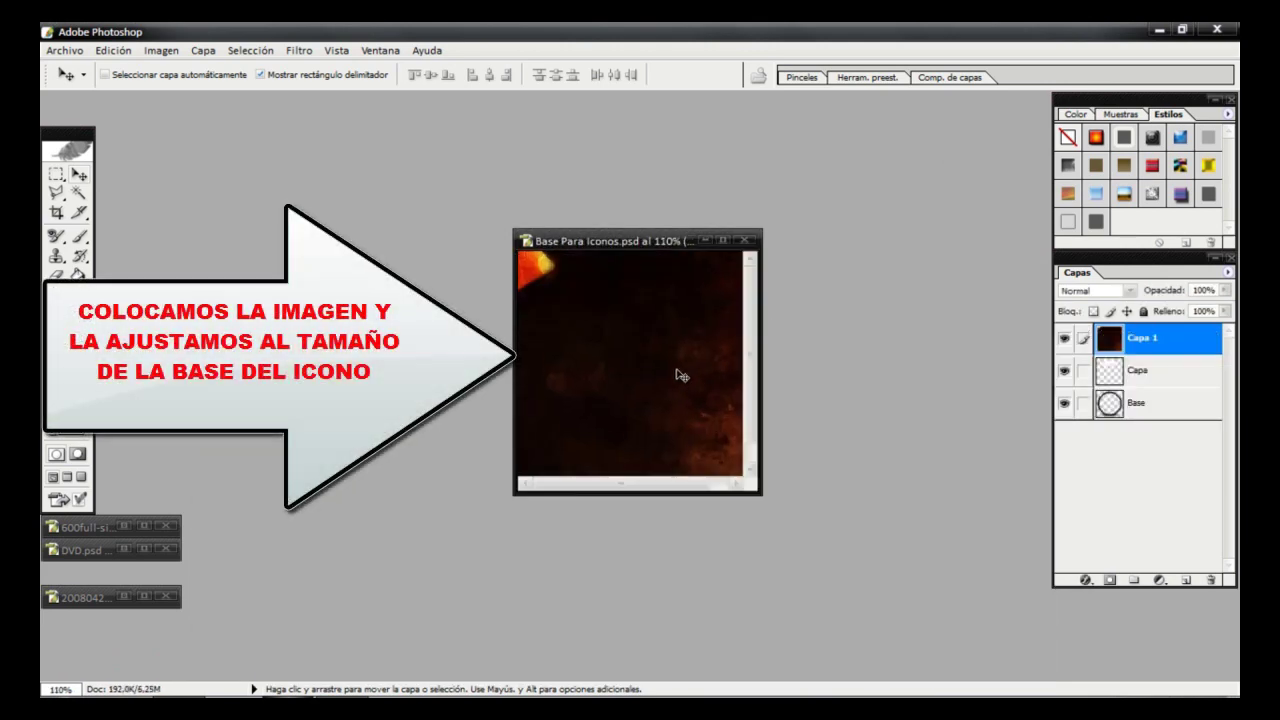
Step: Scale the pasted wallpaper down to fit the circular icon base
{"action": "key", "text": "ctrl+minus"}
{"action": "key", "text": "ctrl+minus"}
{"action": "key", "text": "ctrl+minus"}
{"action": "key", "text": "ctrl+minus"}
{"action": "key", "text": "ctrl+t"}
{"action": "mouse_move", "coordinate": [553, 349]}
{"action": "left_mouse_down"}
{"action": "mouse_move", "coordinate": [676, 352]}
{"action": "mouse_move", "coordinate": [643, 387]}
{"action": "mouse_move", "coordinate": [631, 377]}
{"action": "left_mouse_up"}
{"action": "left_click", "coordinate": [726, 73]}
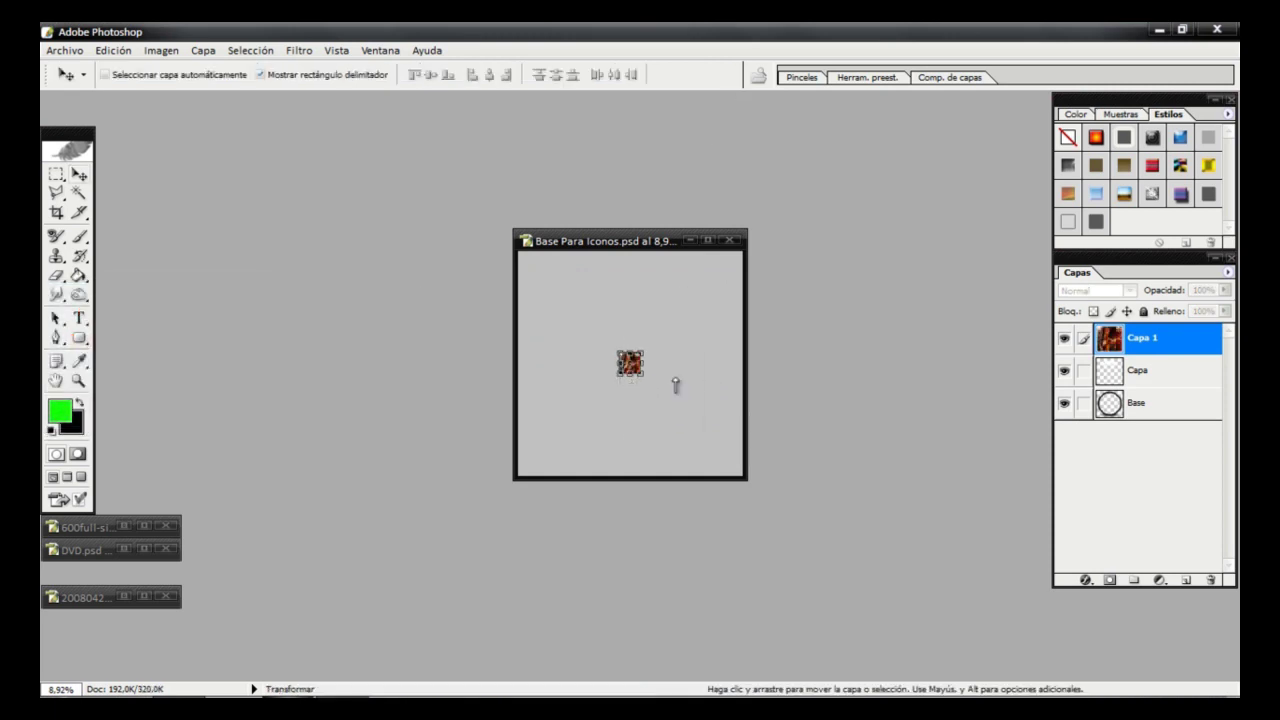
{"action": "key", "text": "ctrl+plus"}
{"action": "key", "text": "ctrl+plus"}
{"action": "key", "text": "ctrl+plus"}
{"action": "key", "text": "ctrl+plus"}
{"action": "key", "text": "ctrl+plus"}
{"action": "key", "text": "ctrl+plus"}
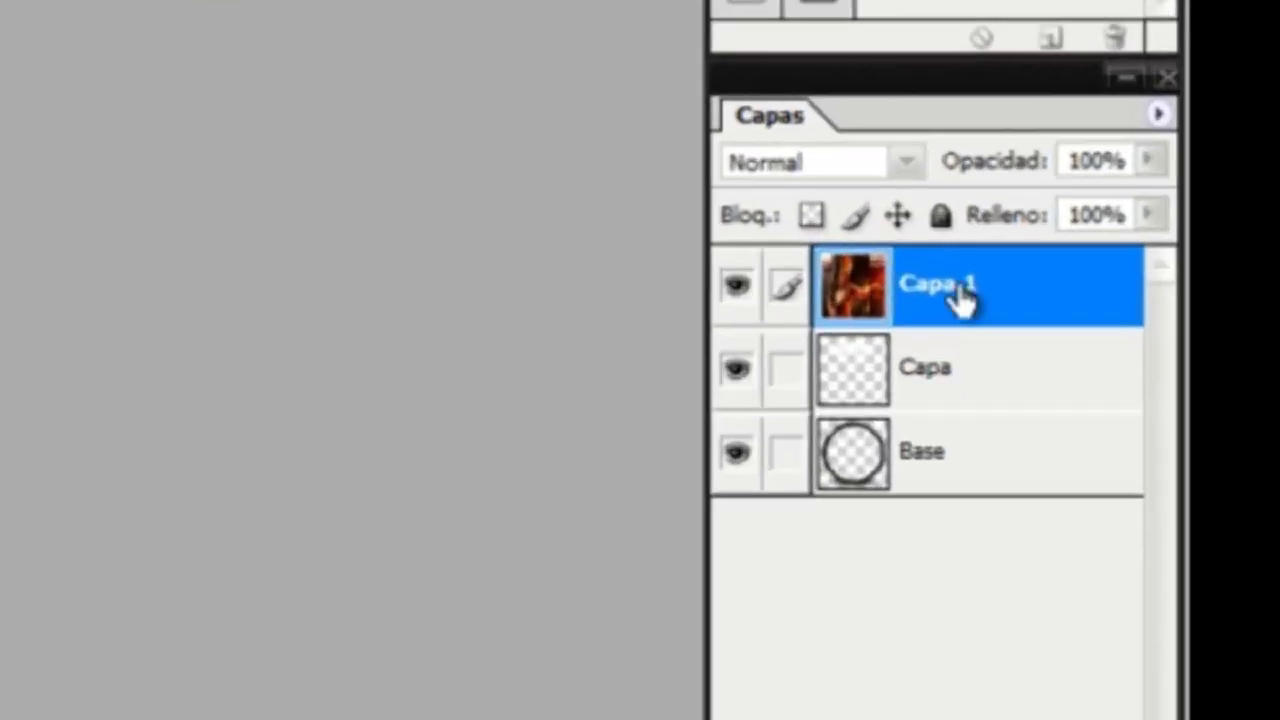
Step: Rename the wallpaper layer to 'Foto' and move it beneath the Base layer
{"action": "double_click", "coordinate": [1147, 338]}
{"action": "type", "text": "F"}
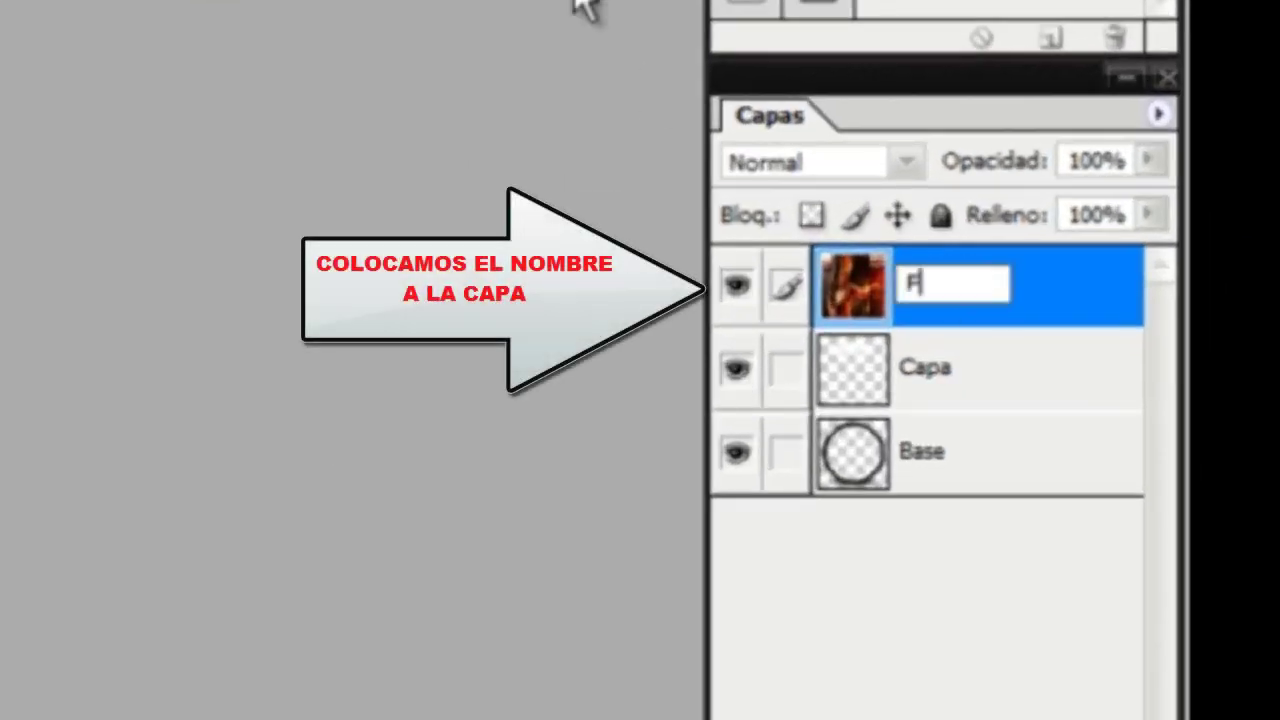
{"action": "type", "text": "oto"}
{"action": "key", "text": "Return"}
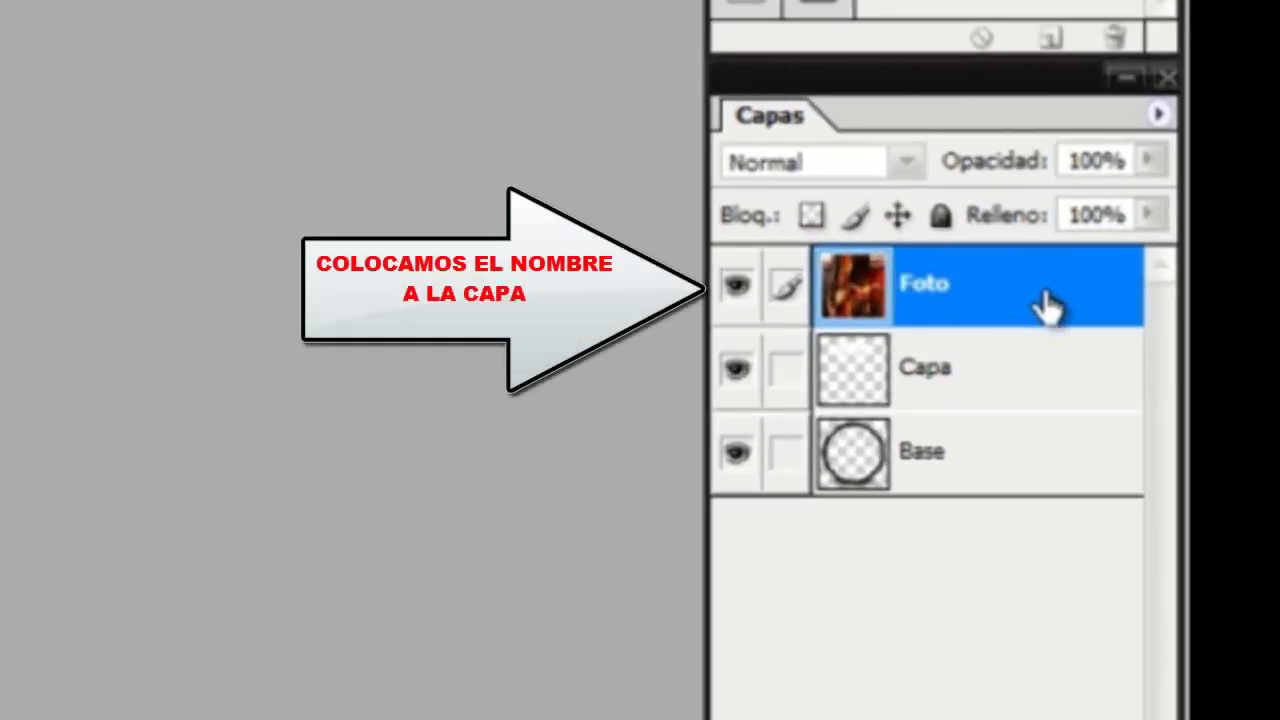
{"action": "left_click_drag", "start_coordinate": [1002, 282], "coordinate": [1020, 500]}
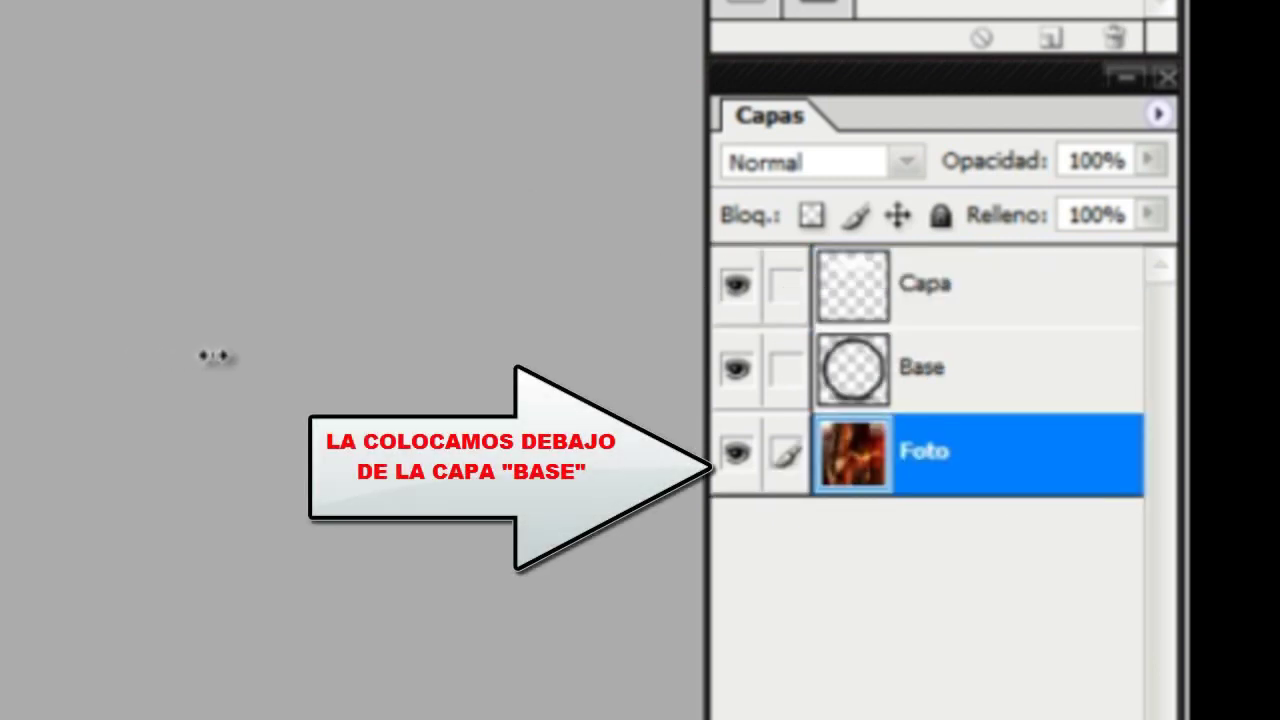
{"action": "left_click_drag", "start_coordinate": [238, 356], "coordinate": [250, 380]}
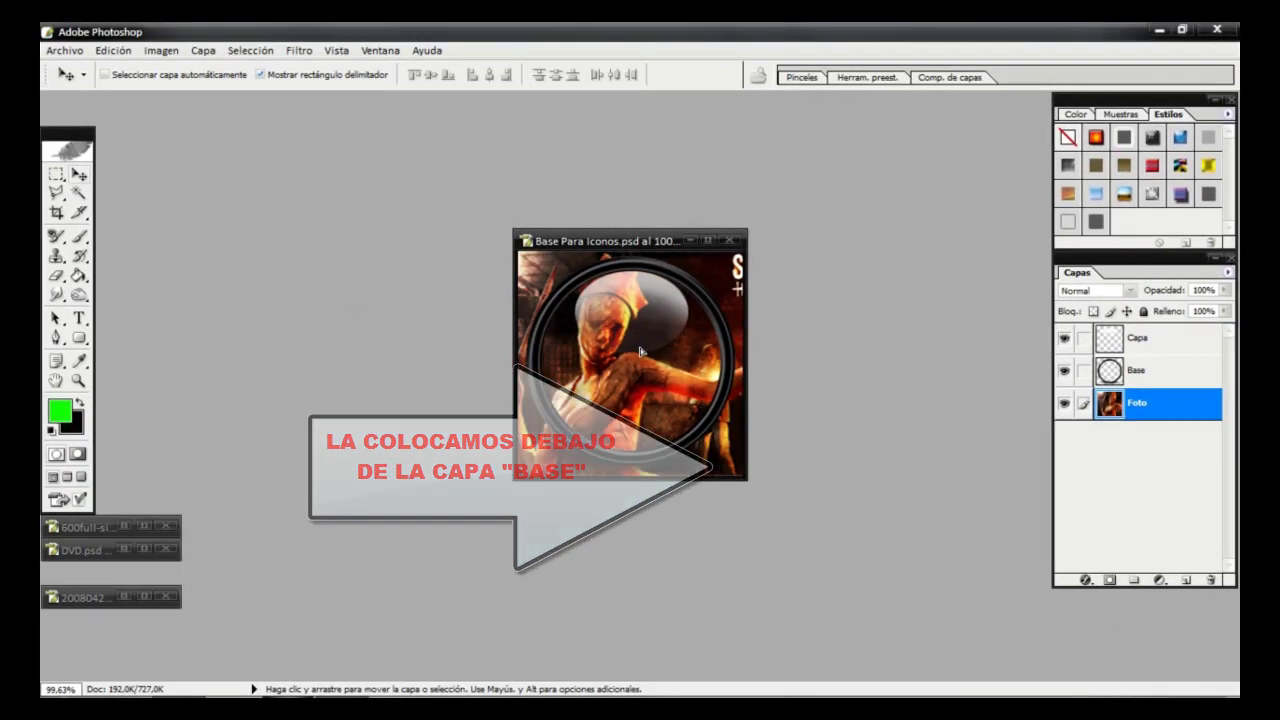
Step: Erase the Foto photo outside the ring at the top-left, top-right and bottom edges
{"action": "key", "text": "e"}
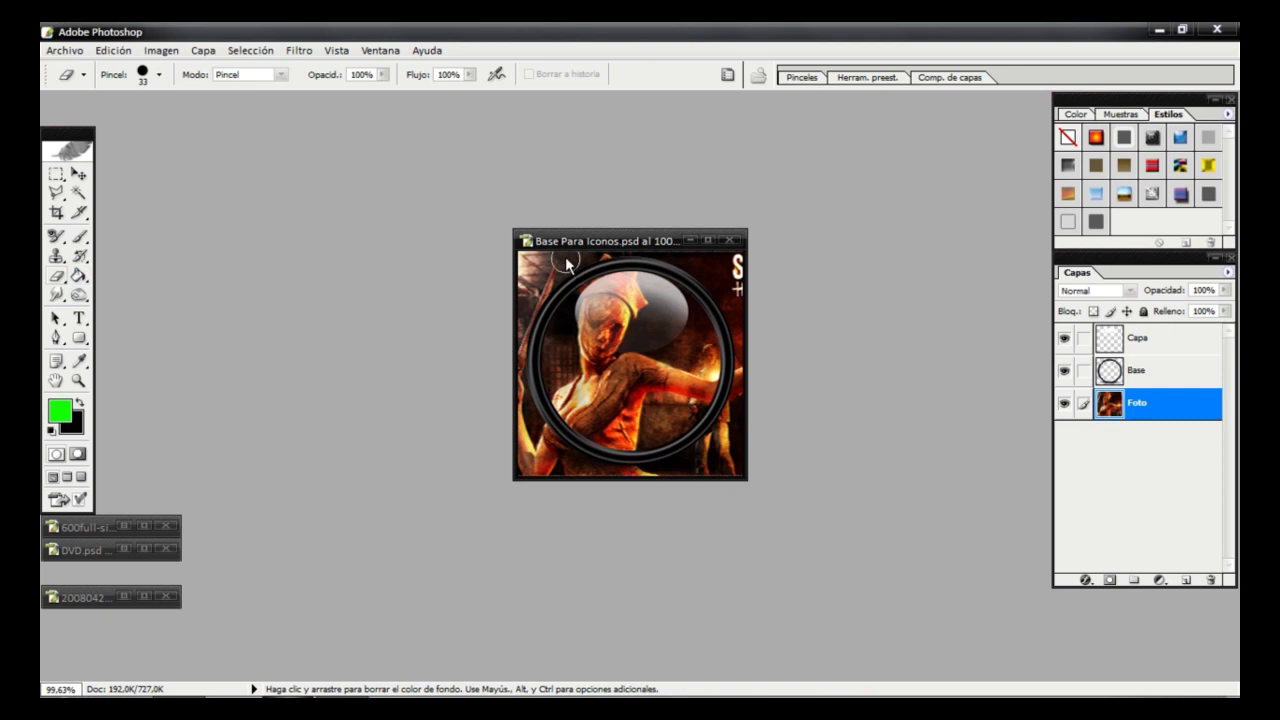
{"action": "left_click_drag", "start_coordinate": [527, 262], "coordinate": [548, 280]}
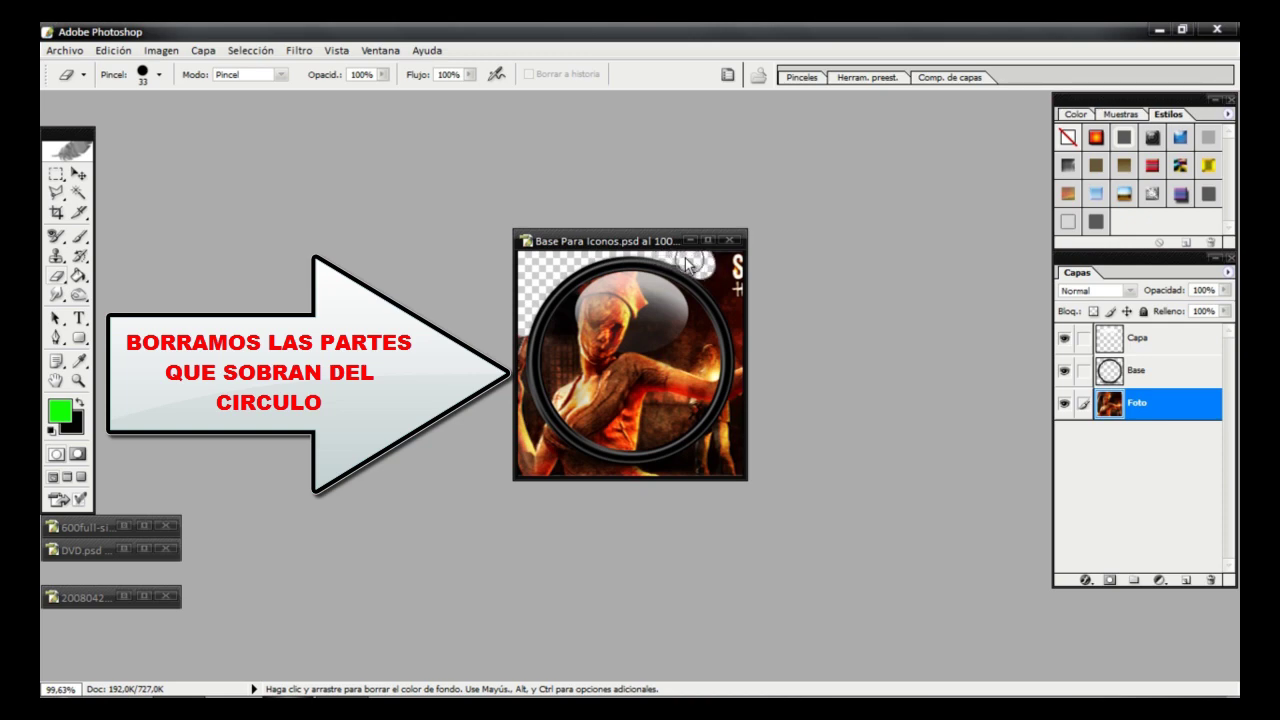
{"action": "left_click_drag", "start_coordinate": [697, 268], "coordinate": [735, 311]}
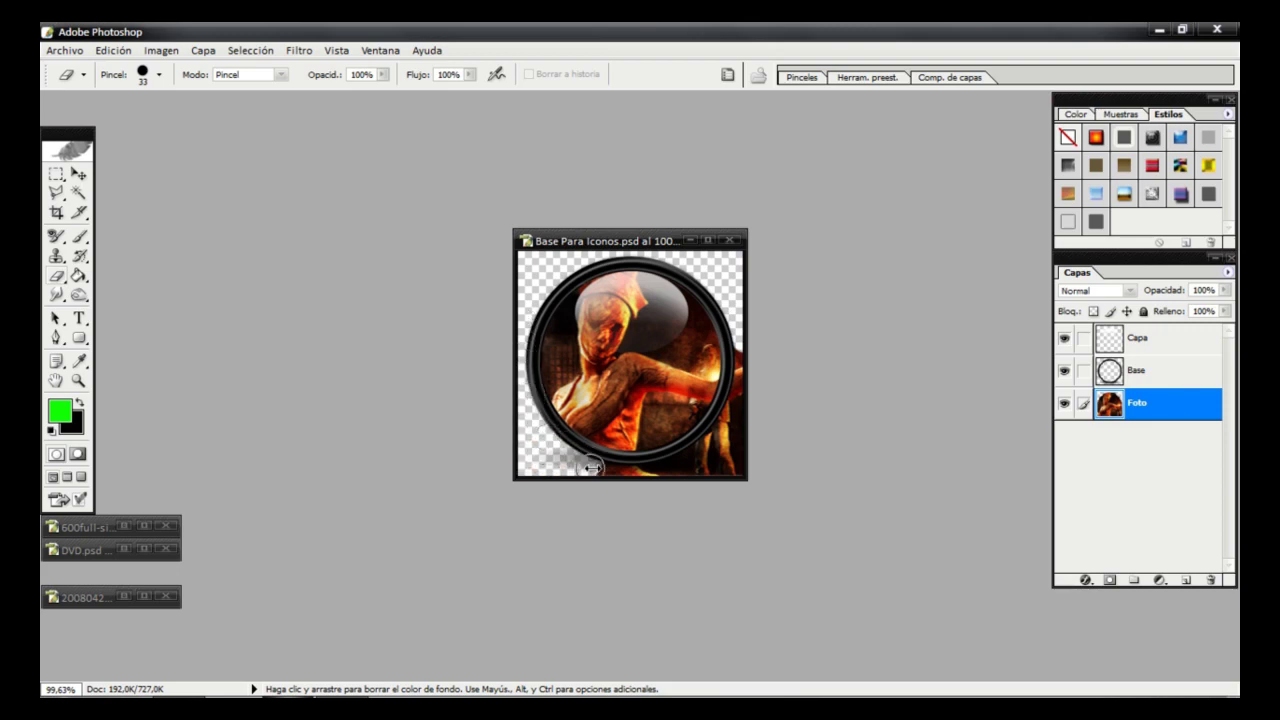
{"action": "left_click_drag", "start_coordinate": [664, 467], "coordinate": [731, 465]}
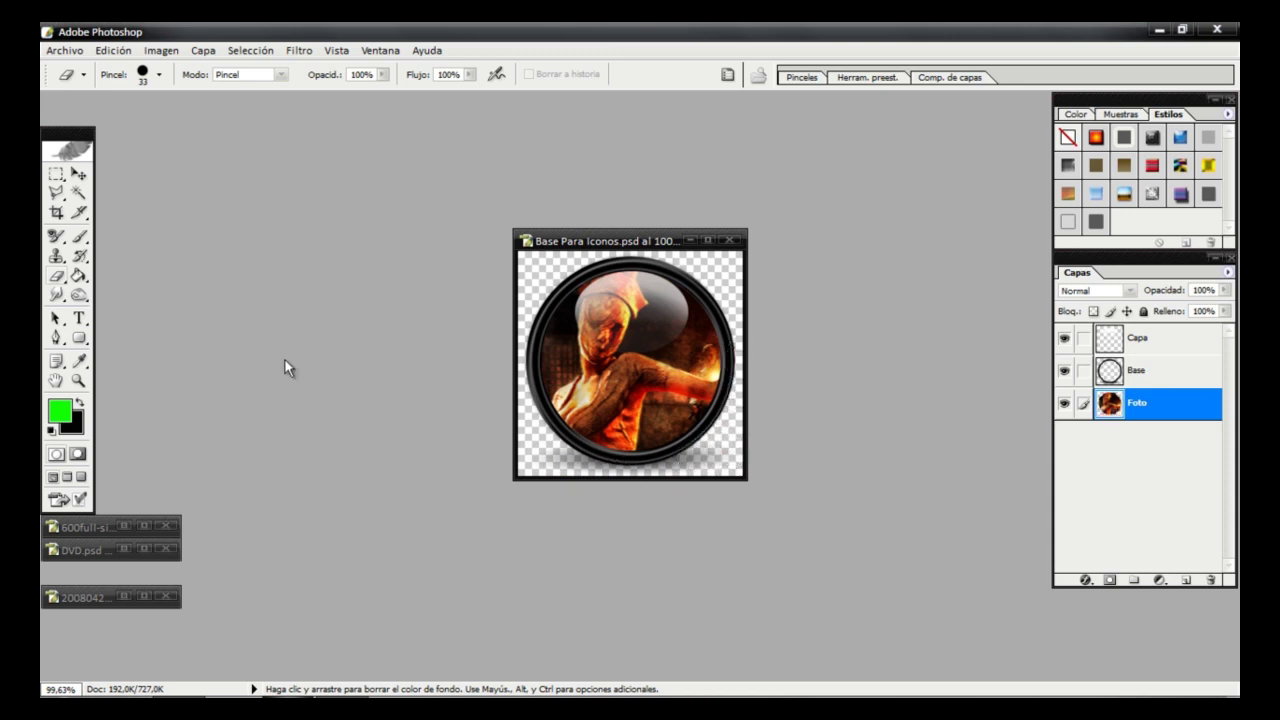
{"action": "left_click", "coordinate": [78, 178]}
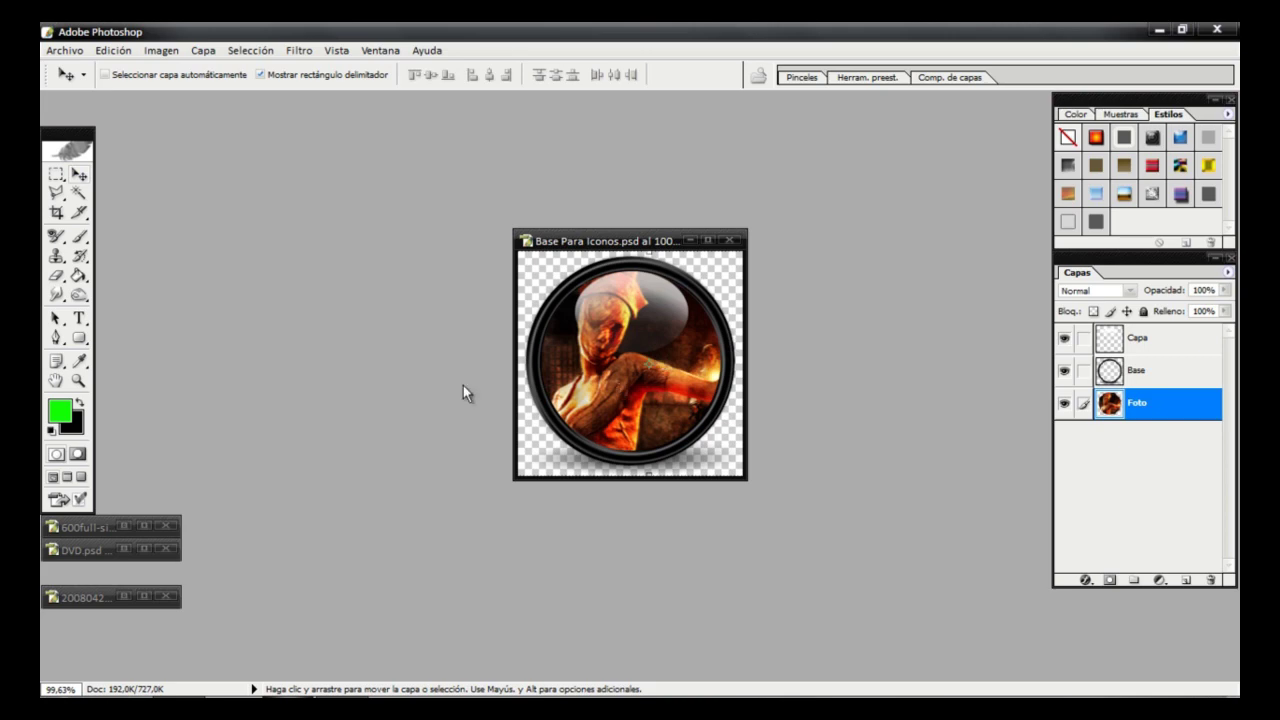
Step: Drag the Silent Hill Homecoming logo into the icon template and minimize the logo document
{"action": "left_click", "coordinate": [124, 597]}
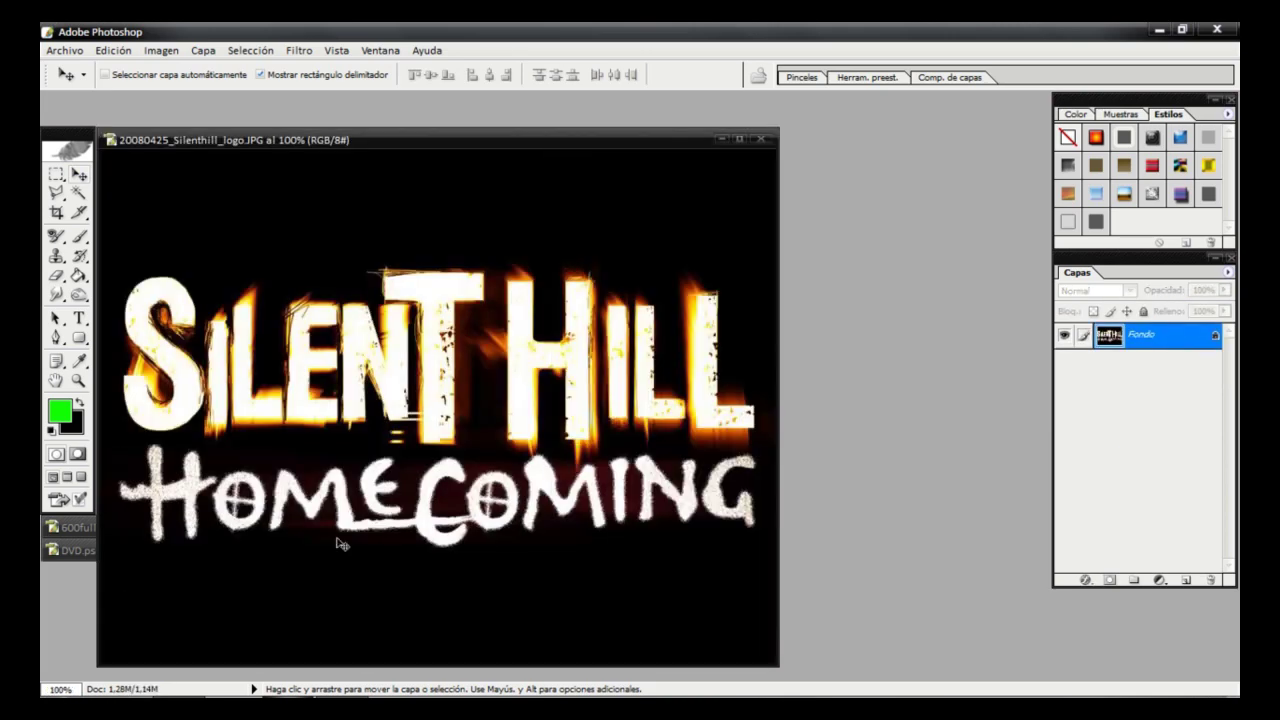
{"action": "left_click_drag", "start_coordinate": [586, 139], "coordinate": [1160, 151]}
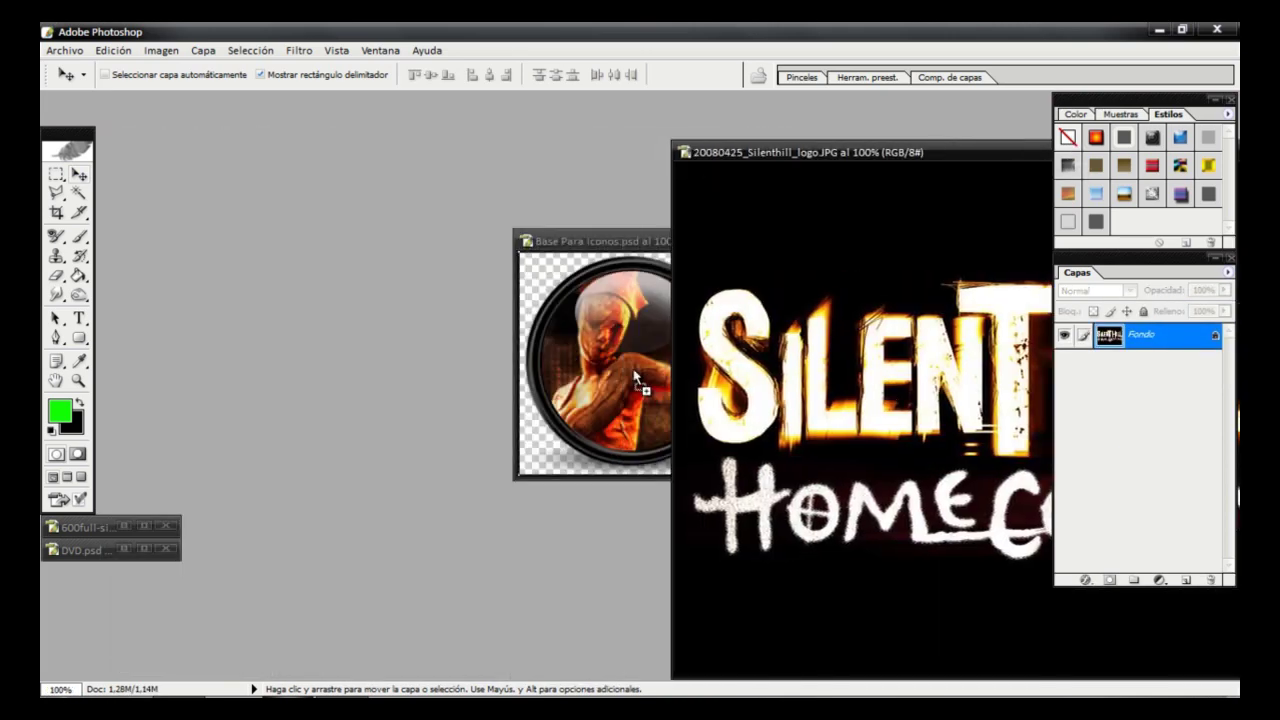
{"action": "left_click_drag", "start_coordinate": [911, 149], "coordinate": [565, 125]}
{"action": "left_click", "coordinate": [897, 124]}
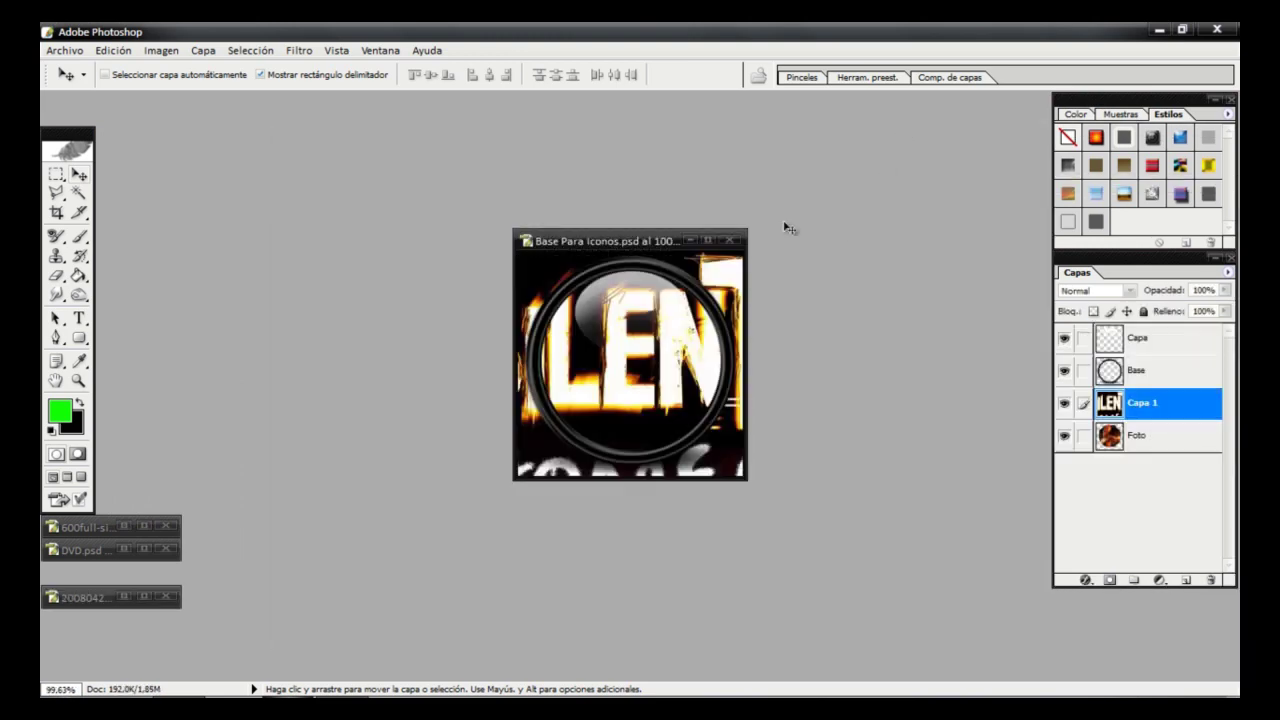
Step: Scale the logo down and stretch it across the lower middle of the circle
{"action": "key", "text": "ctrl+minus"}
{"action": "left_click_drag", "start_coordinate": [574, 277], "coordinate": [600, 333]}
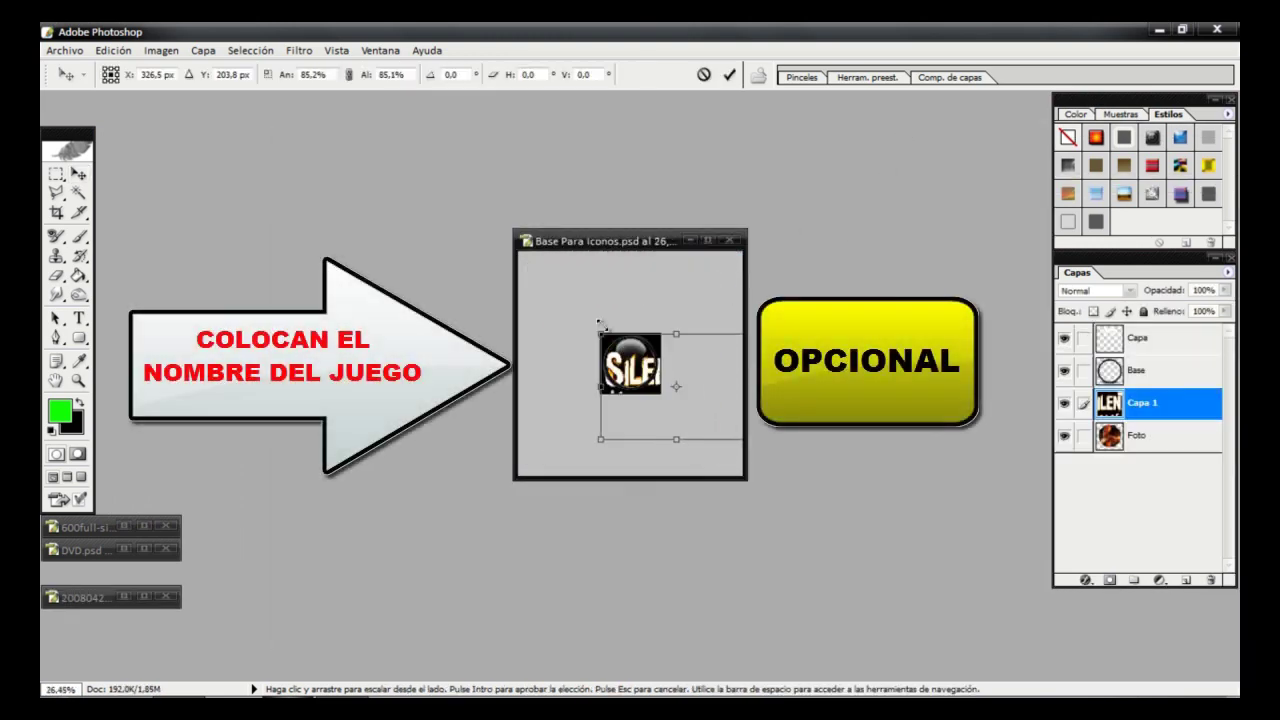
{"action": "key", "text": "ctrl+minus"}
{"action": "left_click_drag", "start_coordinate": [738, 381], "coordinate": [630, 389]}
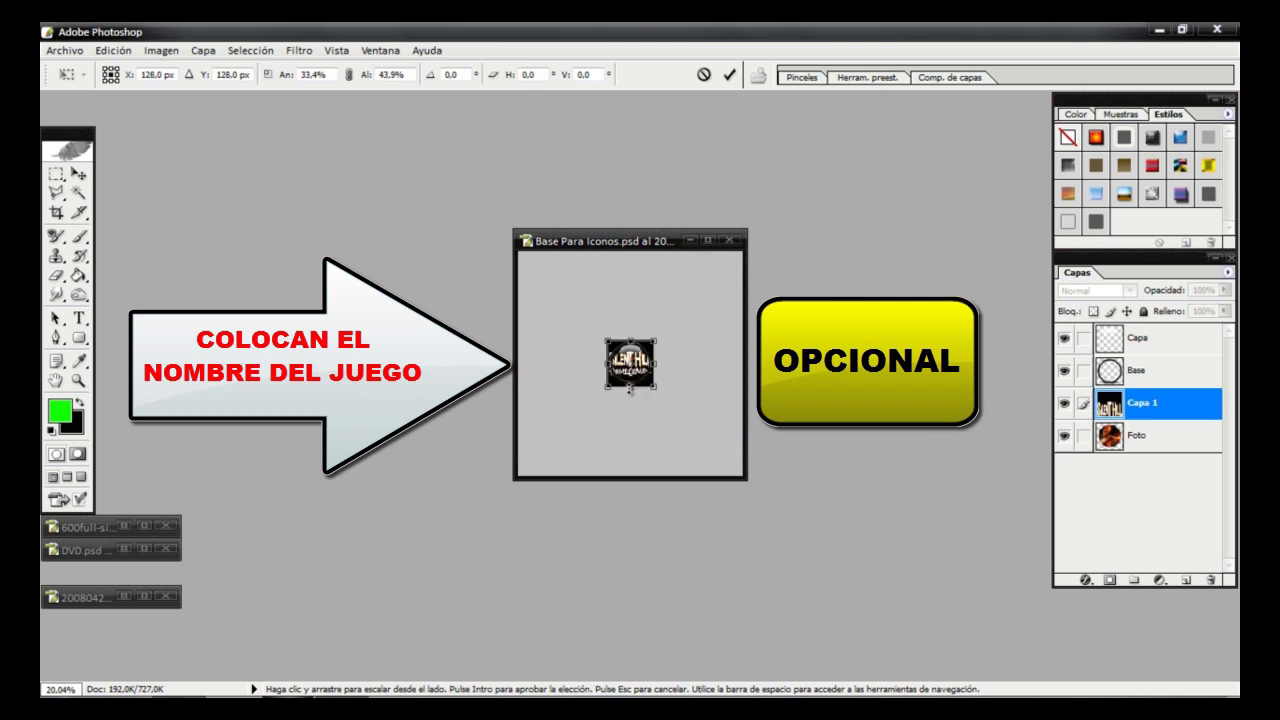
{"action": "left_click", "coordinate": [729, 75]}
{"action": "scroll", "coordinate": [650, 402], "scroll_direction": "up", "scroll_amount": 3}
{"action": "scroll", "coordinate": [655, 410], "scroll_direction": "up", "scroll_amount": 3}
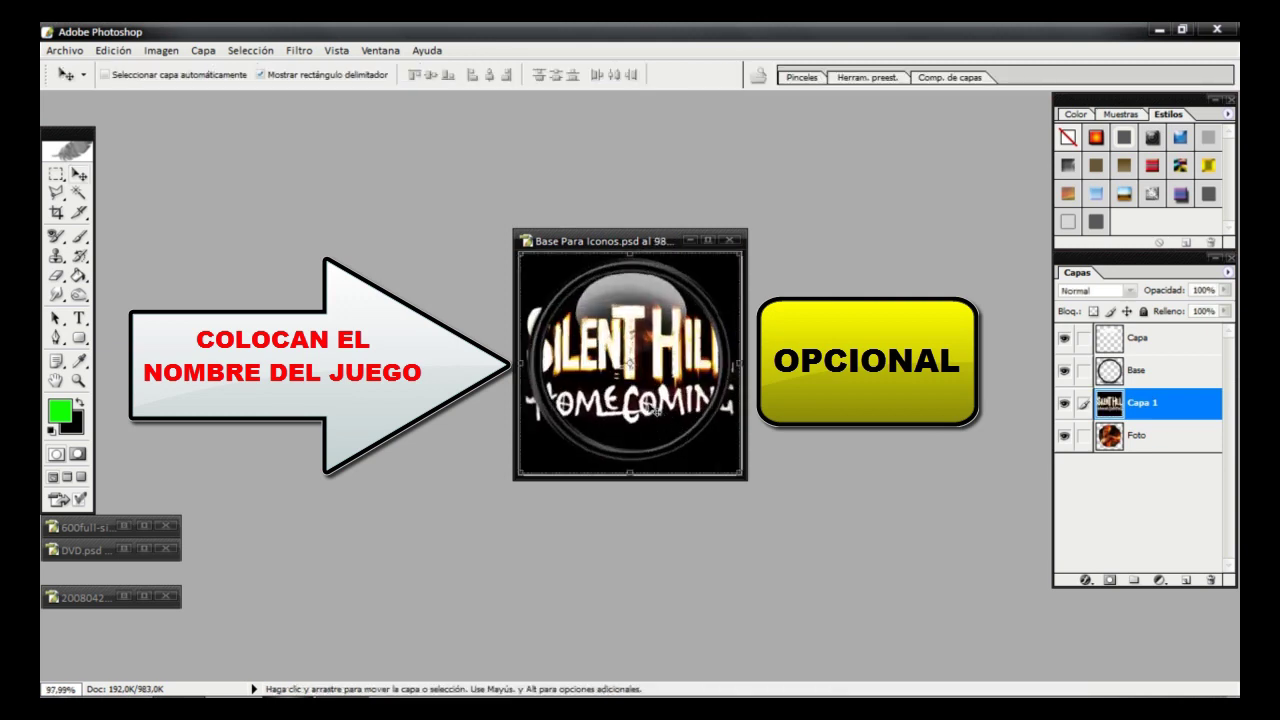
{"action": "left_click_drag", "start_coordinate": [519, 254], "coordinate": [588, 365]}
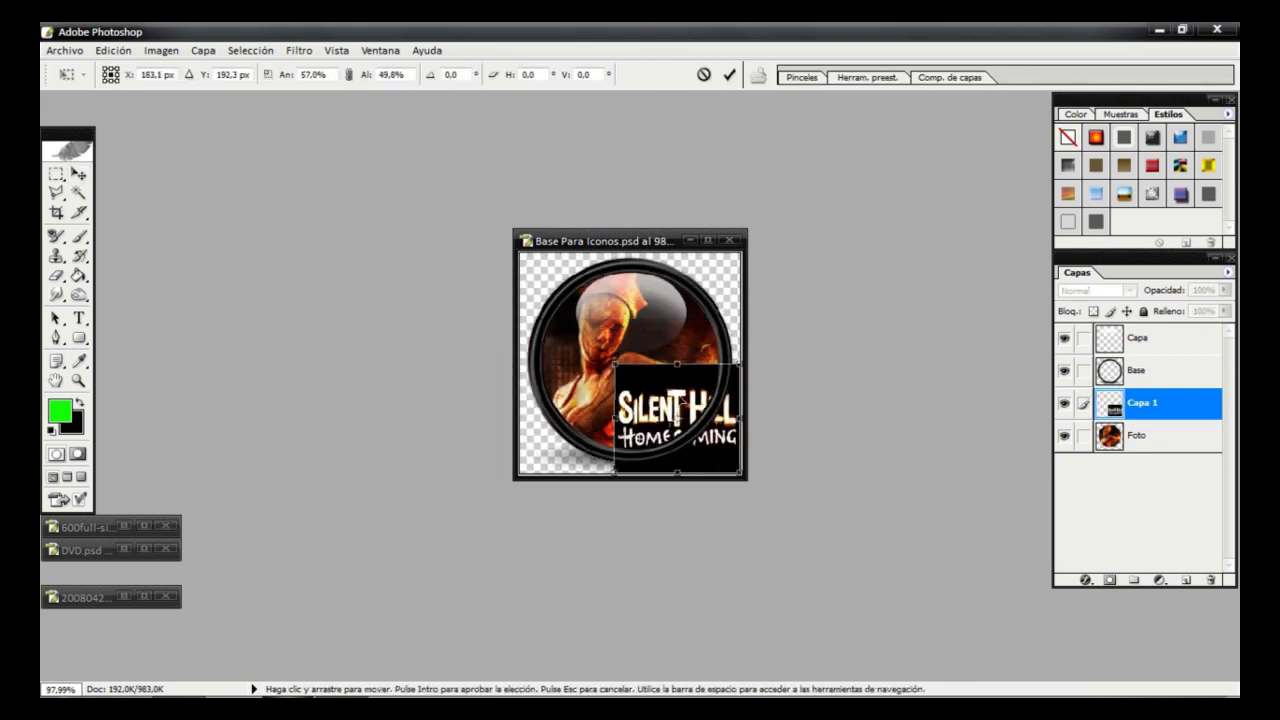
{"action": "mouse_move", "coordinate": [651, 408]}
{"action": "left_mouse_down"}
{"action": "mouse_move", "coordinate": [624, 390]}
{"action": "mouse_move", "coordinate": [702, 401]}
{"action": "mouse_move", "coordinate": [640, 404]}
{"action": "left_mouse_up"}
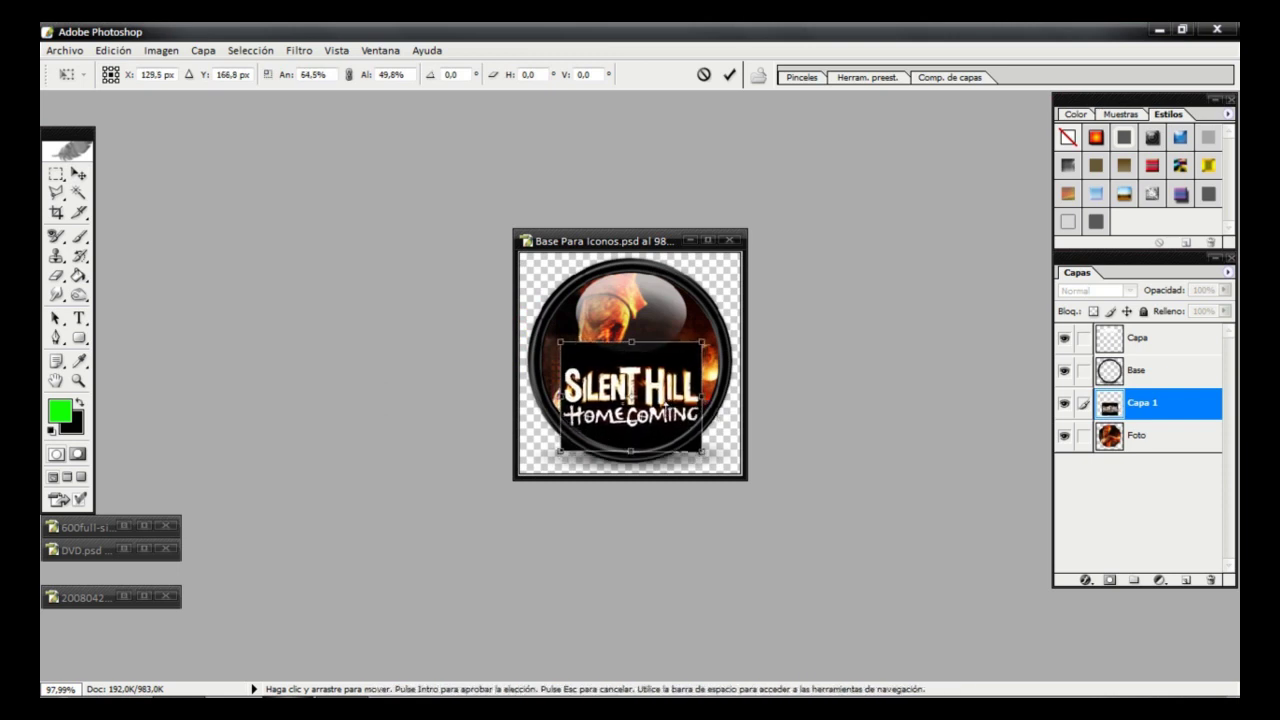
Step: Set the logo layer Capa 1's blending mode to Trama so its black box disappears
{"action": "left_click", "coordinate": [731, 76]}
{"action": "key", "text": "e"}
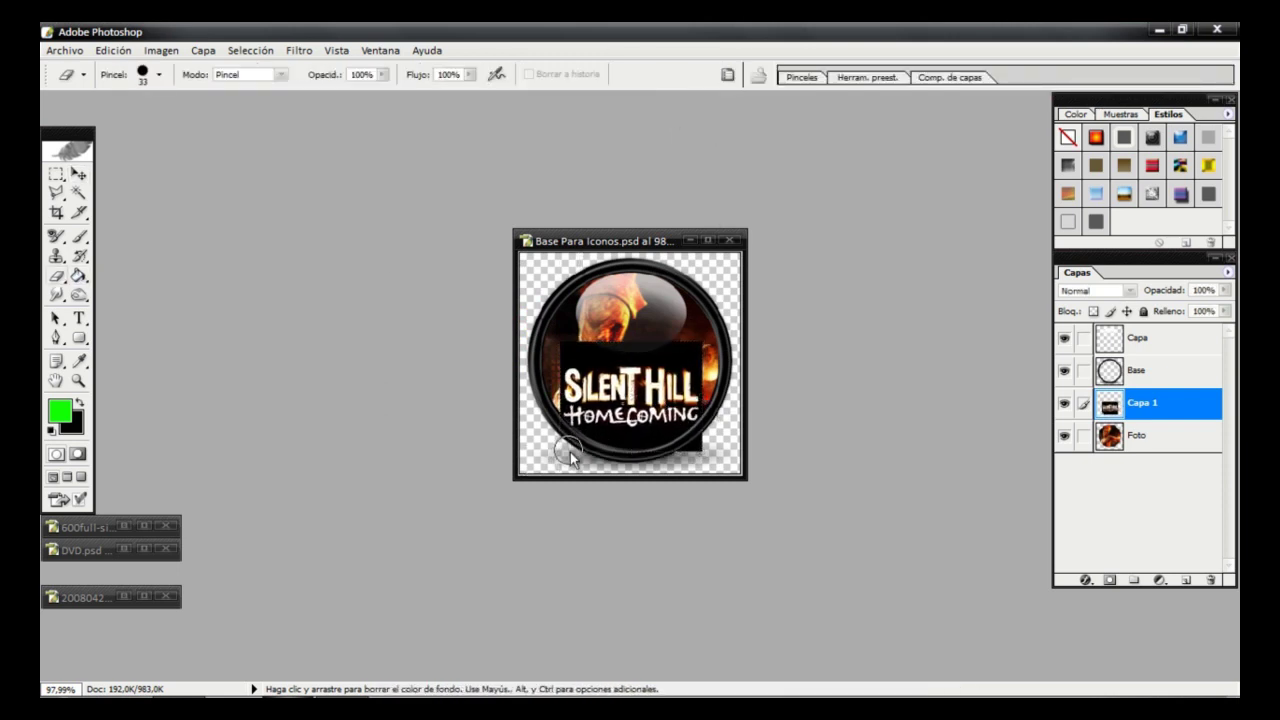
{"action": "key", "text": "v"}
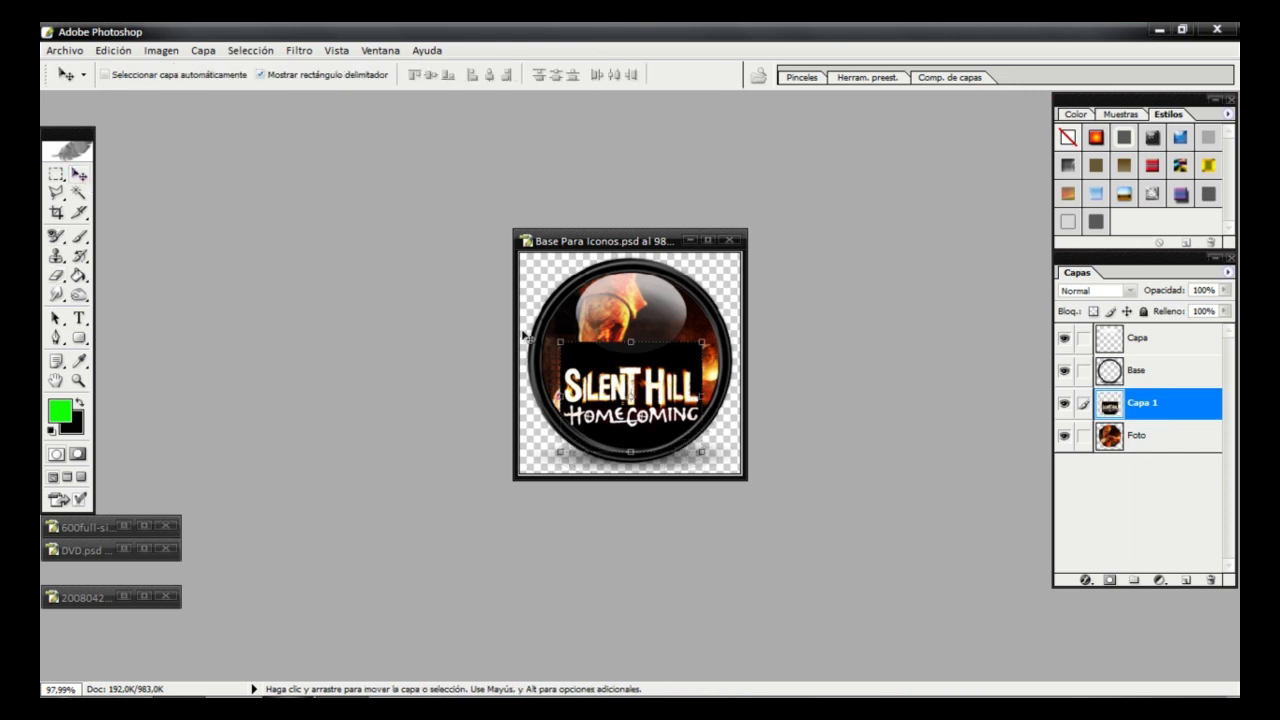
{"action": "left_click", "coordinate": [1128, 290]}
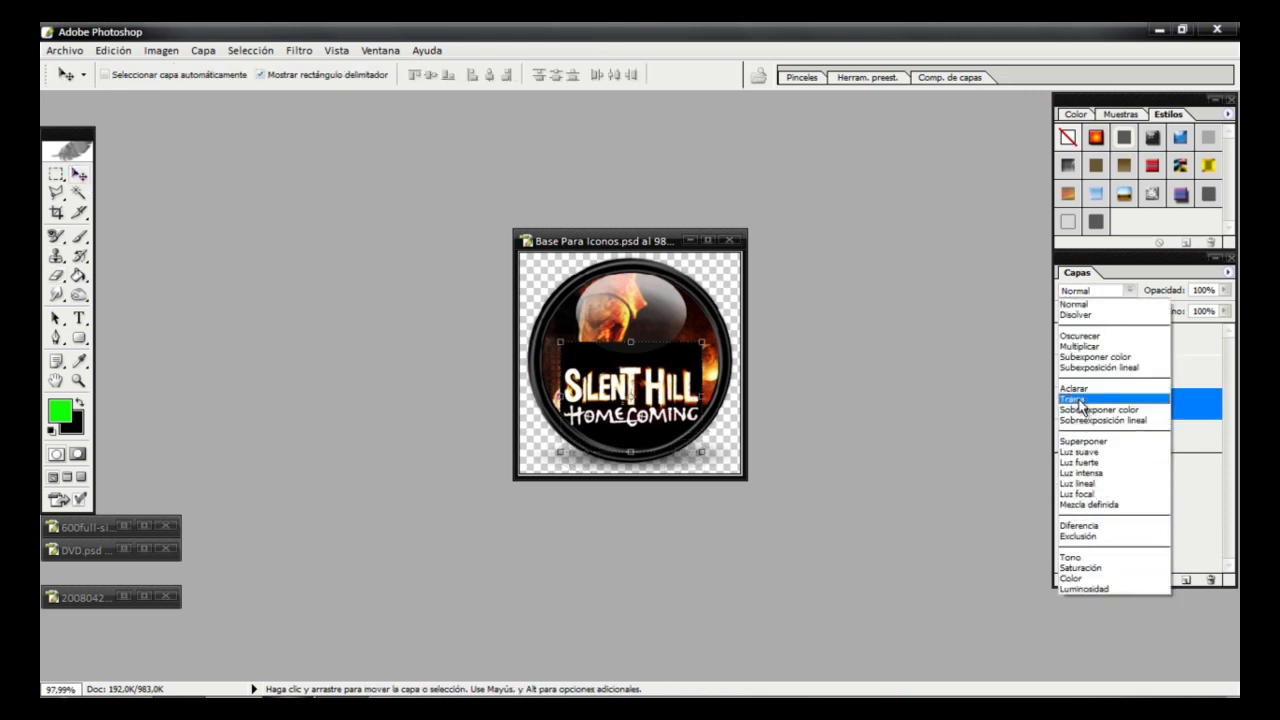
{"action": "left_click", "coordinate": [1080, 405]}
Step: Minimize the finished circular icon and bring up the DVD.psd template
{"action": "key", "text": "a"}
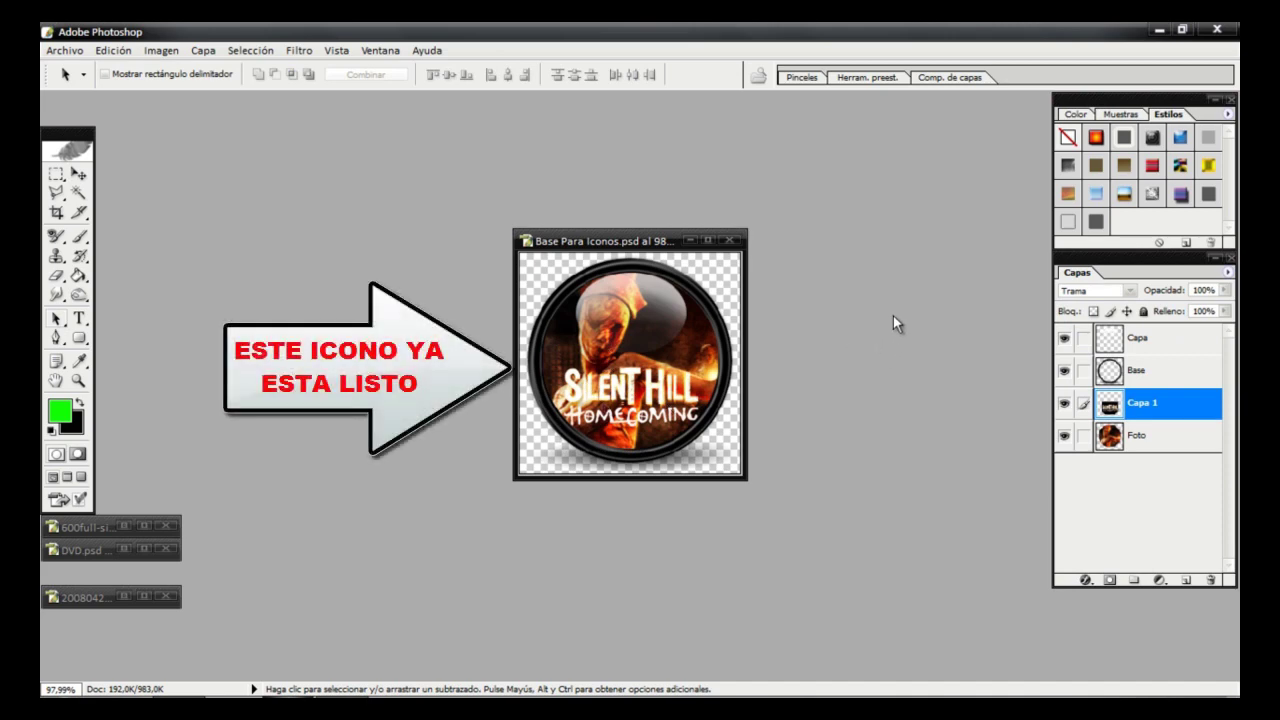
{"action": "left_click", "coordinate": [690, 240]}
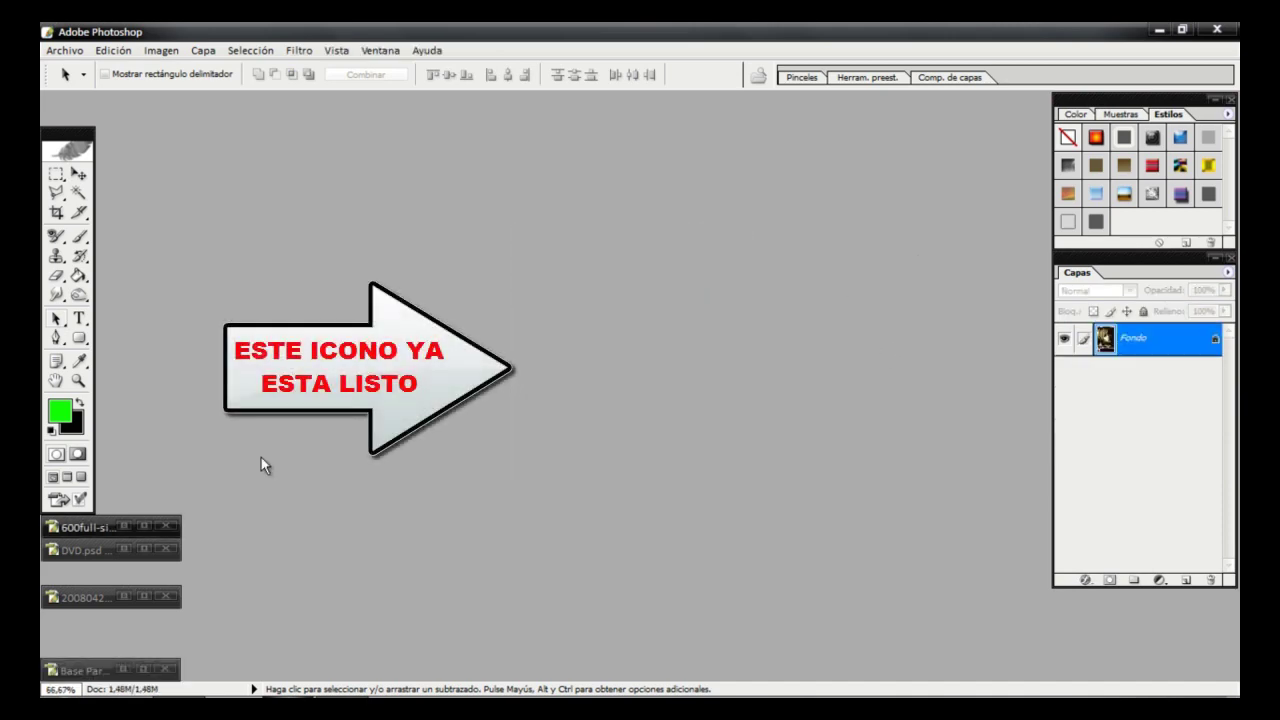
{"action": "left_click", "coordinate": [128, 550]}
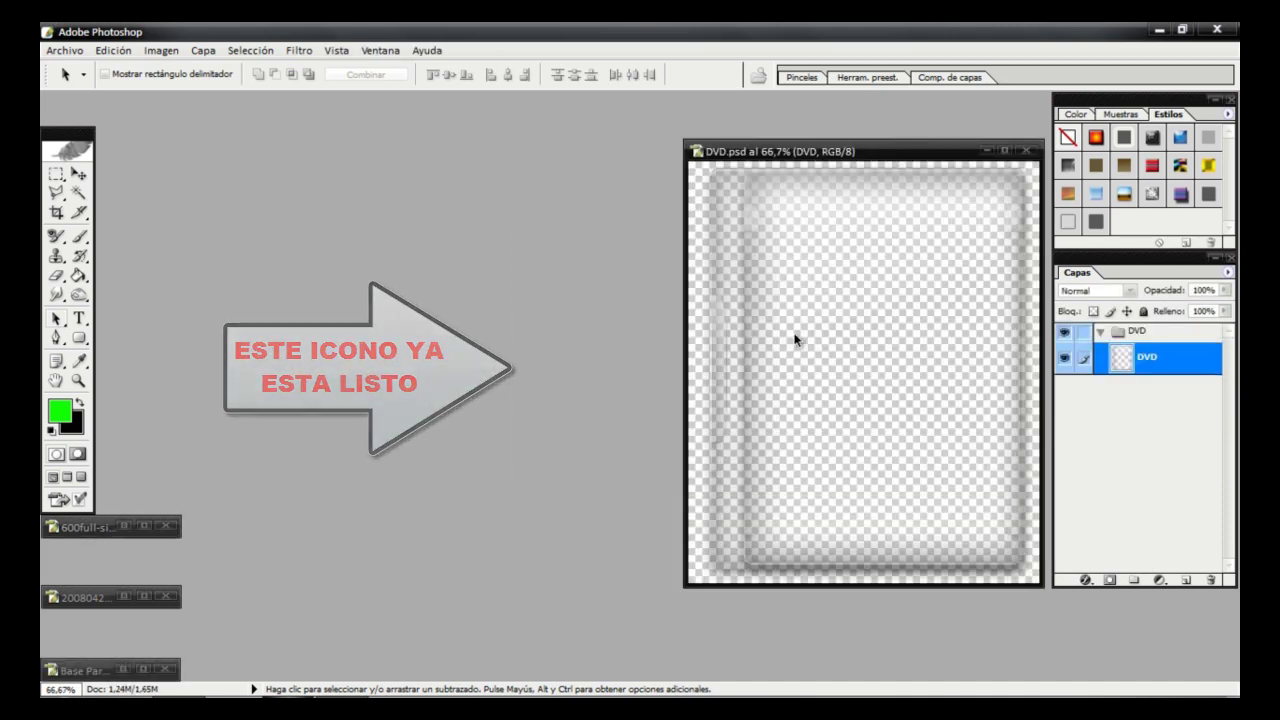
Step: Copy the Silent Hill 3 cover into DVD.psd as layer Foto, with Base above it
{"action": "left_click", "coordinate": [118, 529]}
{"action": "left_click", "coordinate": [78, 173]}
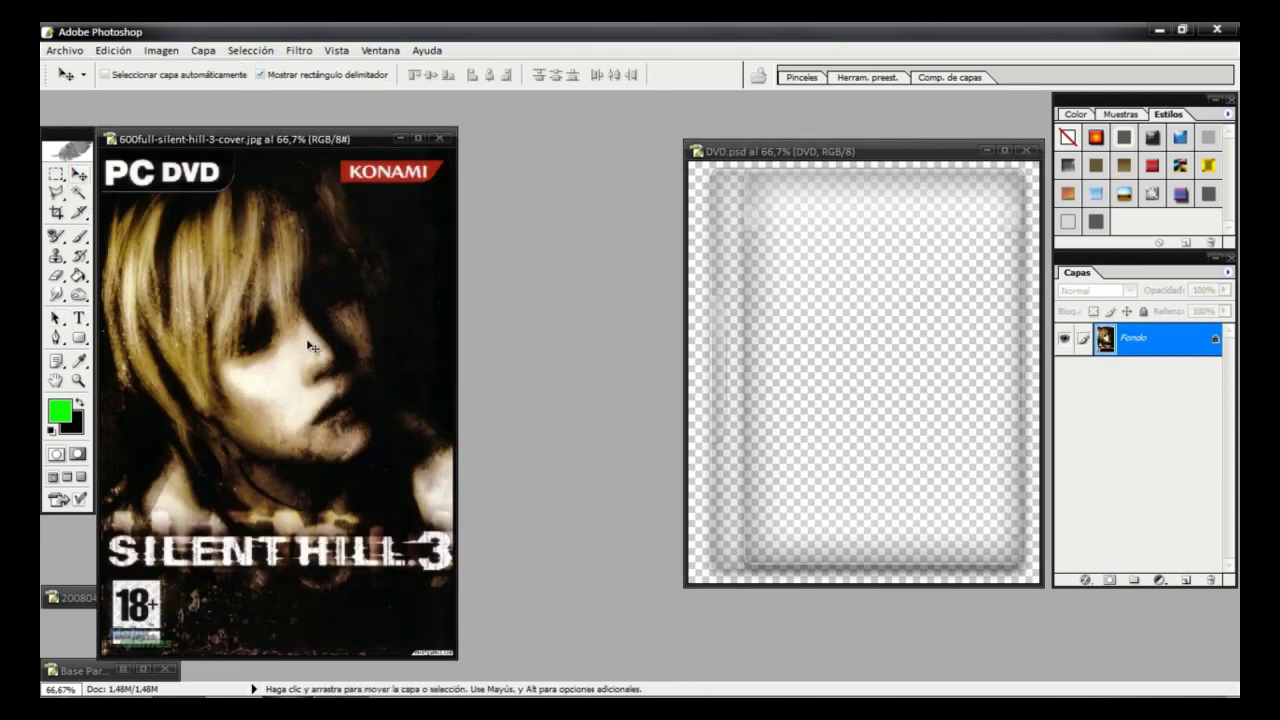
{"action": "left_click_drag", "start_coordinate": [830, 357], "coordinate": [832, 358]}
{"action": "left_click", "coordinate": [399, 138]}
{"action": "left_click_drag", "start_coordinate": [935, 151], "coordinate": [617, 159]}
{"action": "left_click_drag", "start_coordinate": [578, 305], "coordinate": [642, 305]}
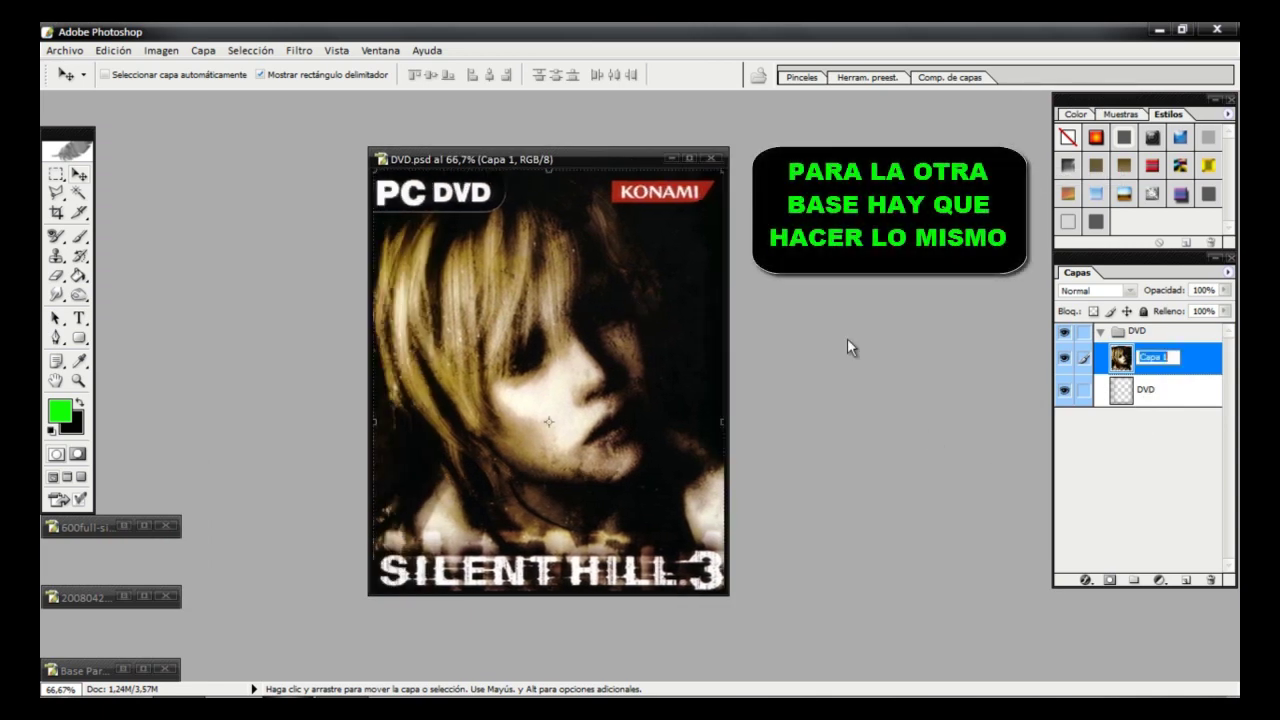
{"action": "key", "text": "Tab"}
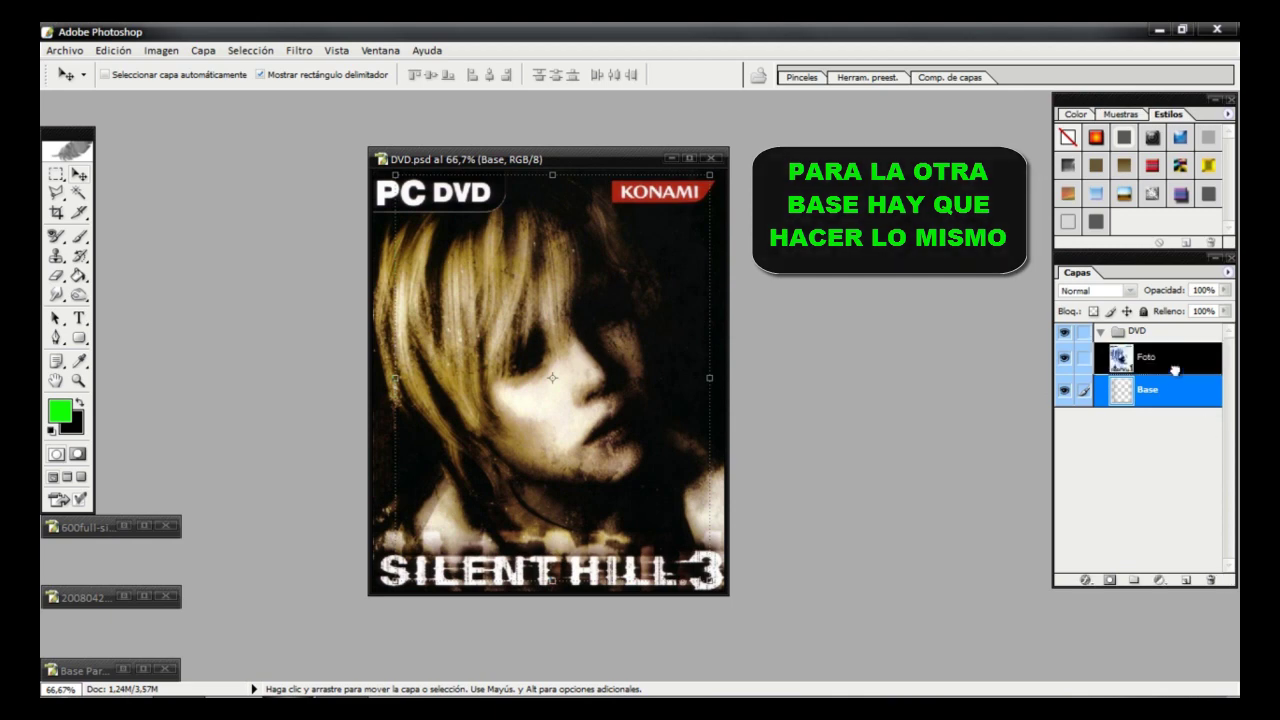
{"action": "key", "text": "ctrl+bracketright"}
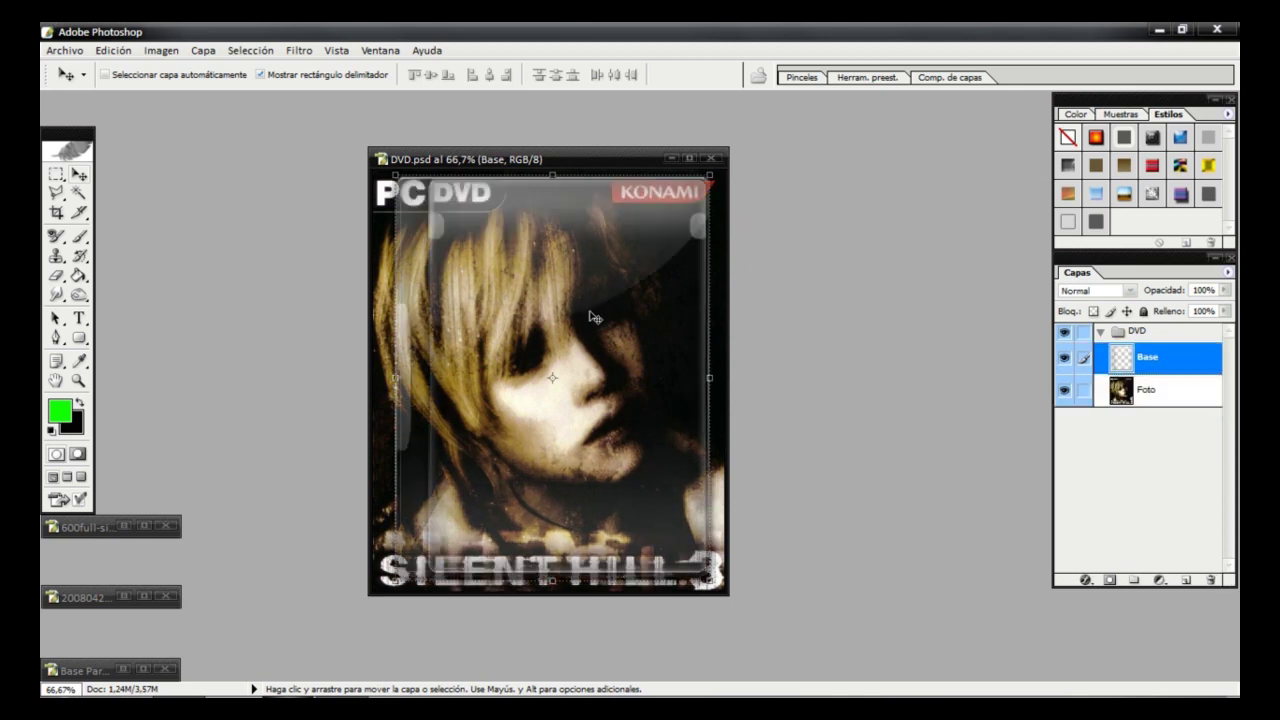
Step: Shrink the Silent Hill 3 cover by pulling its top-left corner, right and bottom edges inward
{"action": "left_click", "coordinate": [1146, 389]}
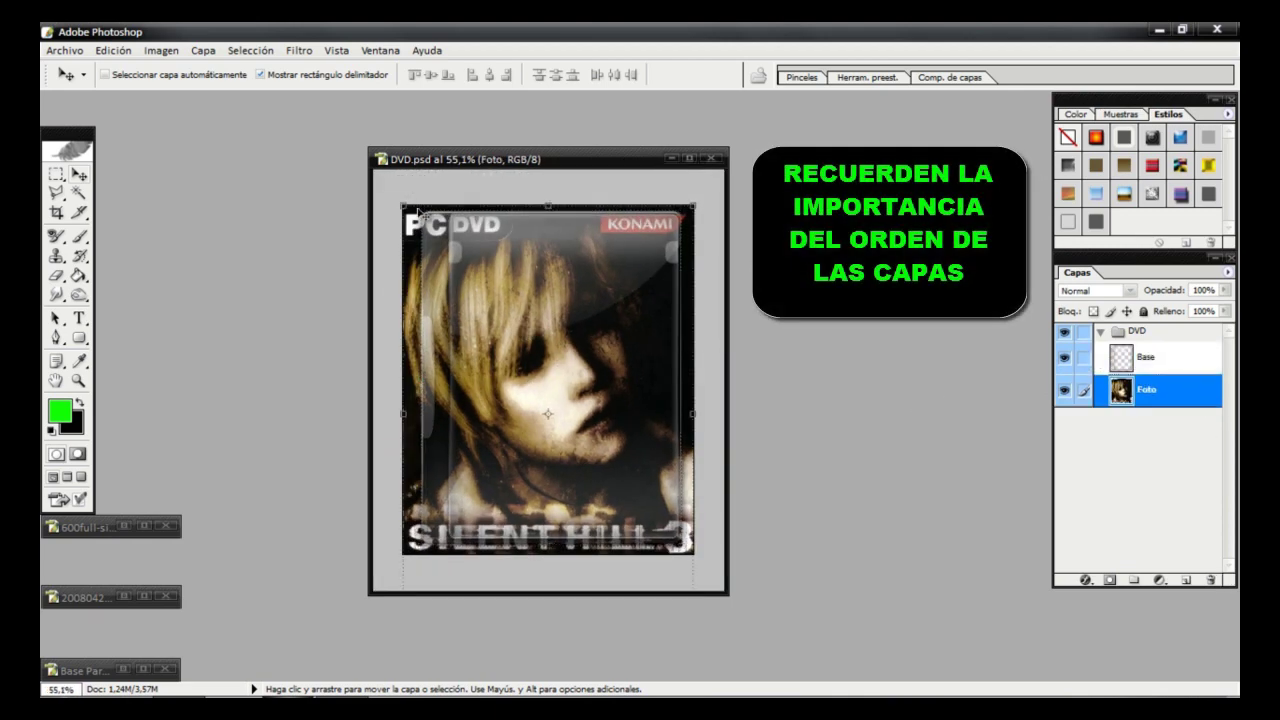
{"action": "key", "text": "ctrl+t"}
{"action": "left_click_drag", "start_coordinate": [403, 206], "coordinate": [447, 216]}
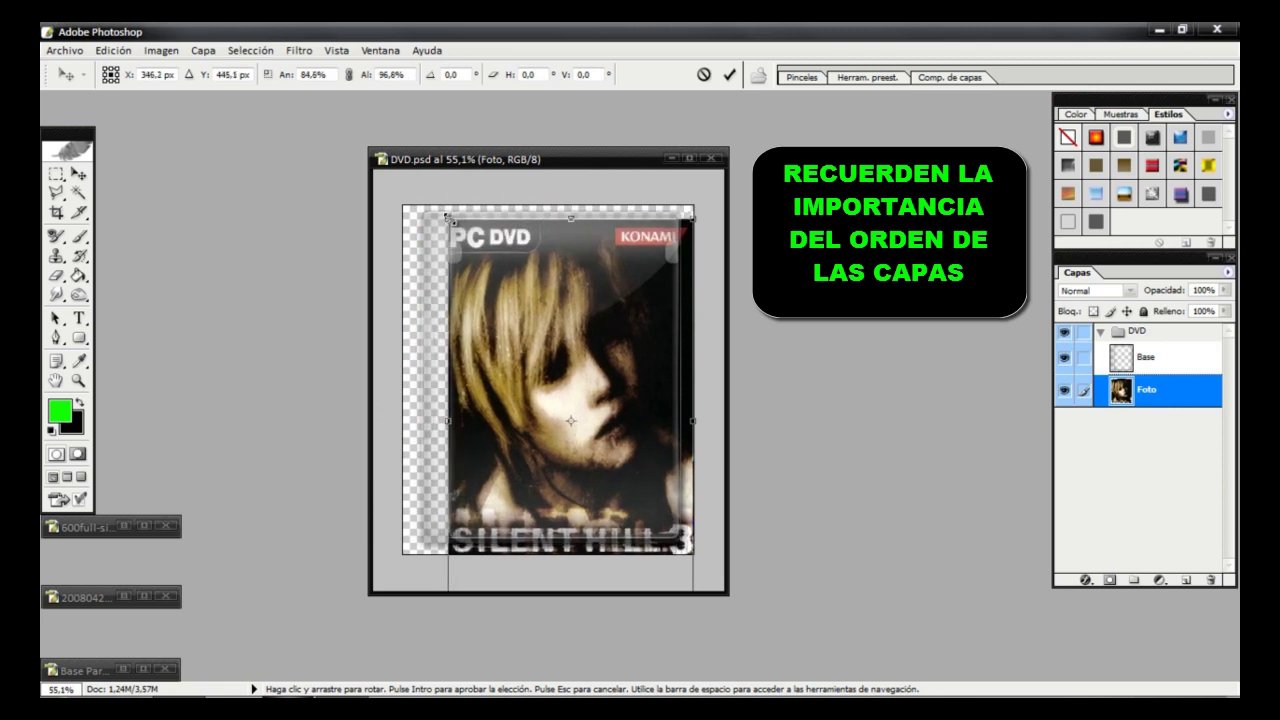
{"action": "scroll", "coordinate": [700, 440], "scroll_direction": "down", "scroll_amount": 1}
{"action": "left_click_drag", "start_coordinate": [664, 414], "coordinate": [657, 414]}
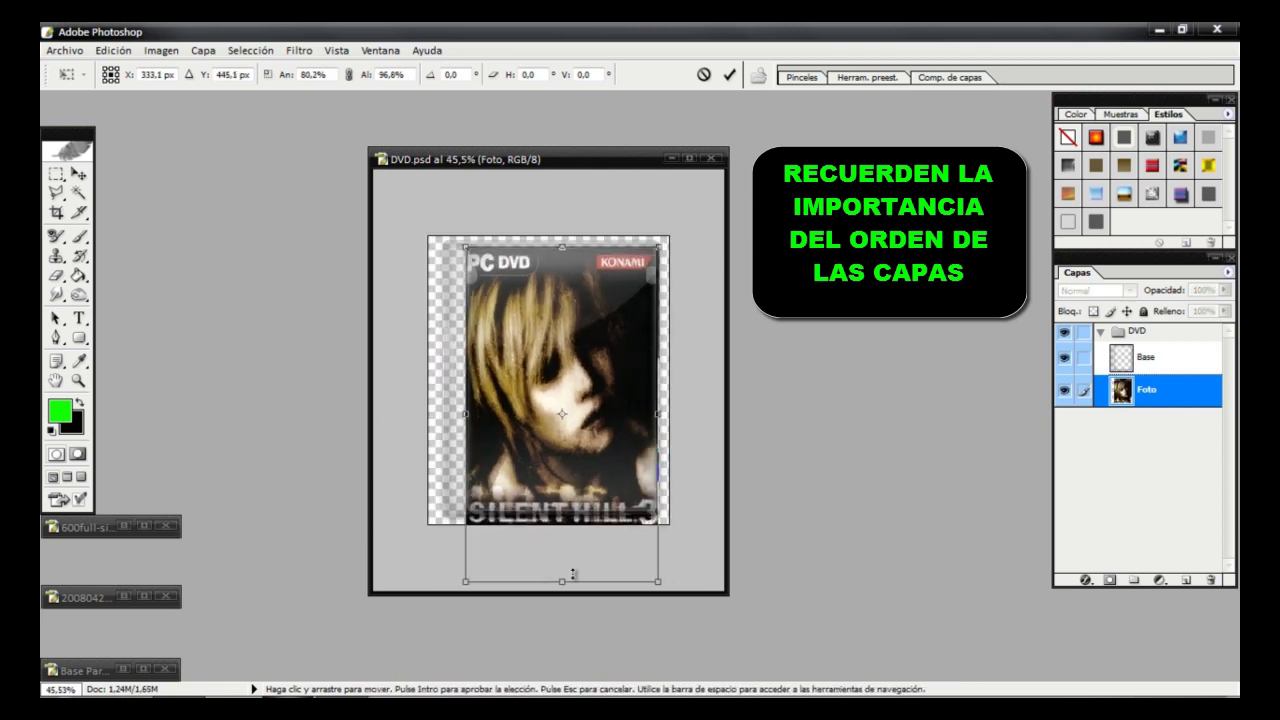
{"action": "left_click_drag", "start_coordinate": [567, 581], "coordinate": [562, 515]}
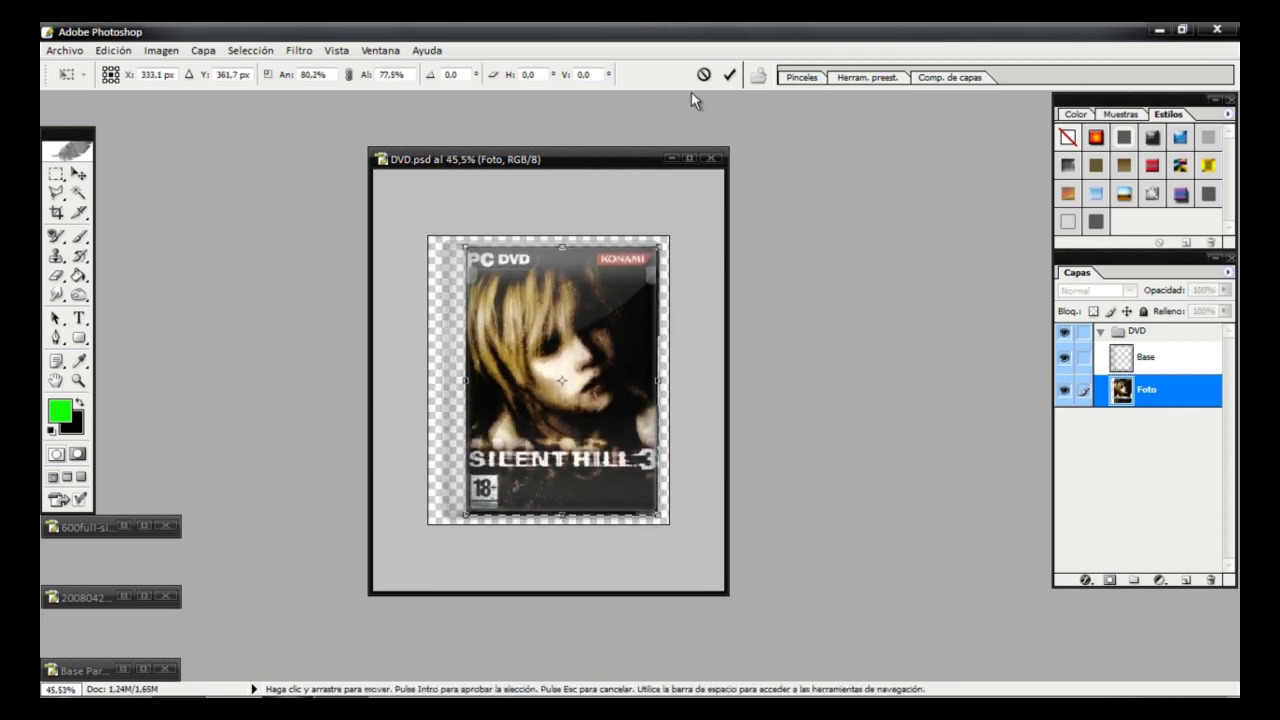
{"action": "left_click", "coordinate": [730, 74]}
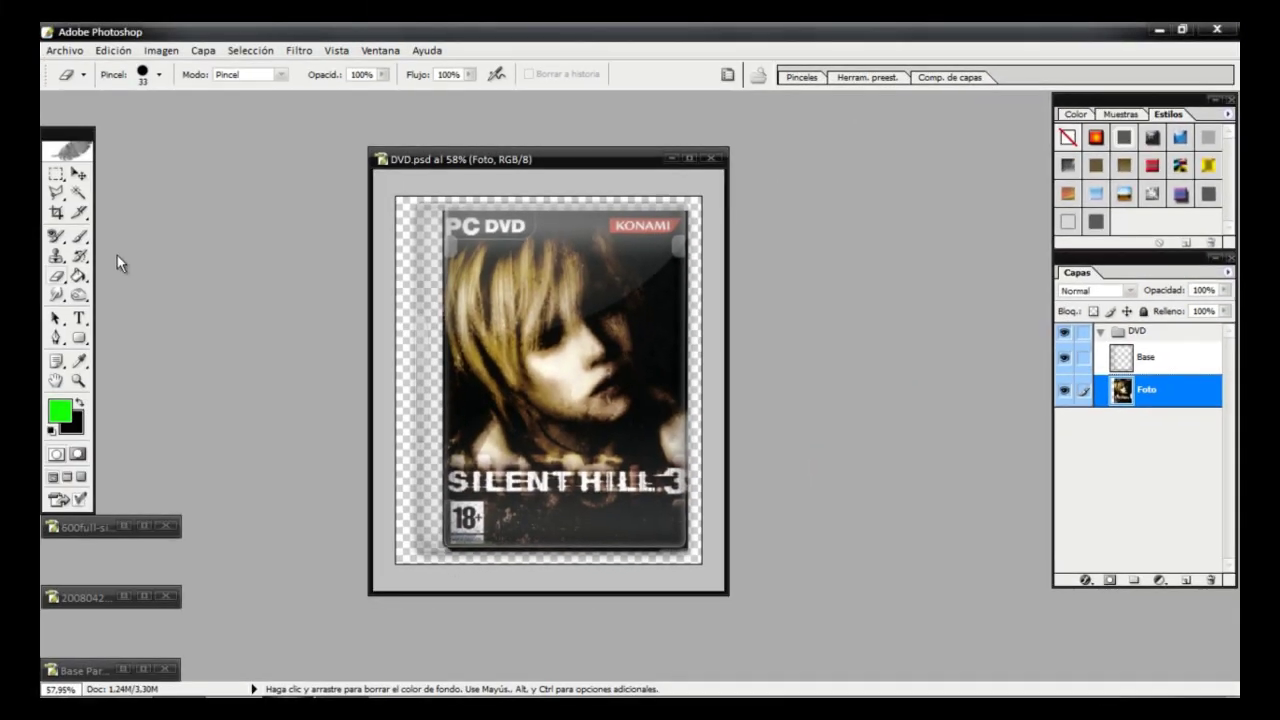
Step: Fine-tune the cover's edges at 66.7% zoom so it sits neatly inside the case outline
{"action": "left_click", "coordinate": [80, 176]}
{"action": "key", "text": "ctrl+t"}
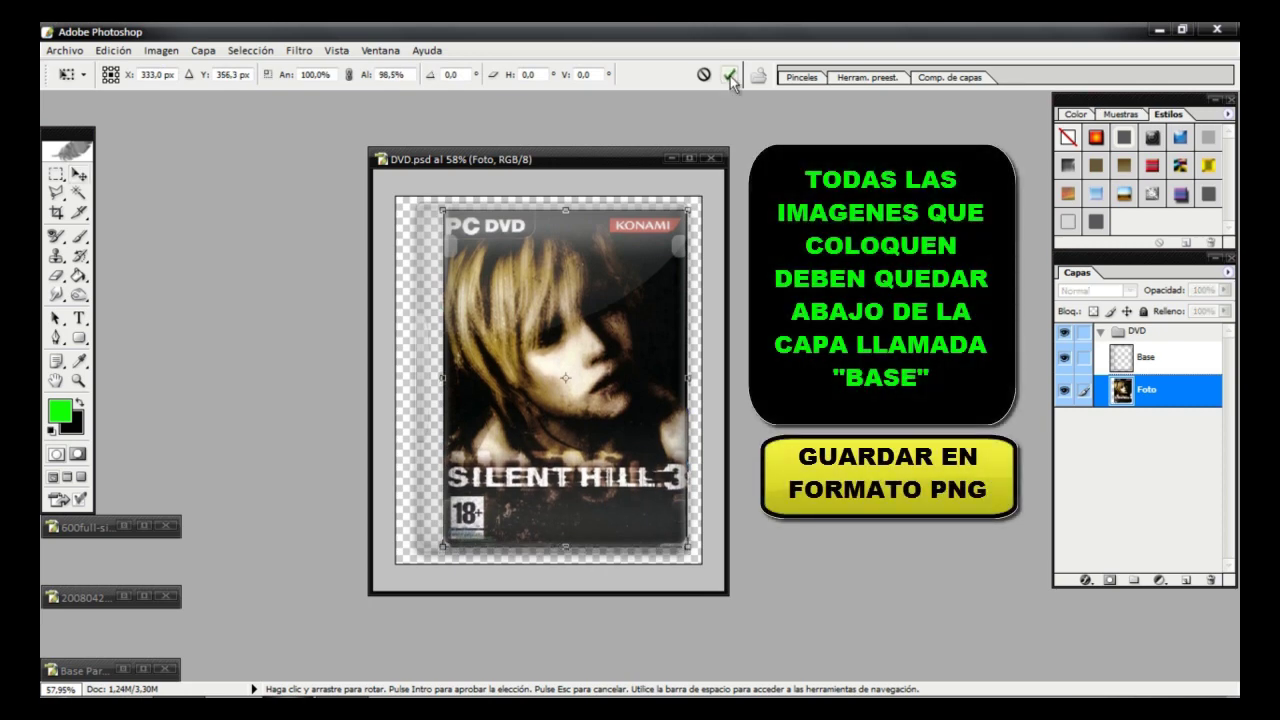
{"action": "left_click", "coordinate": [729, 76]}
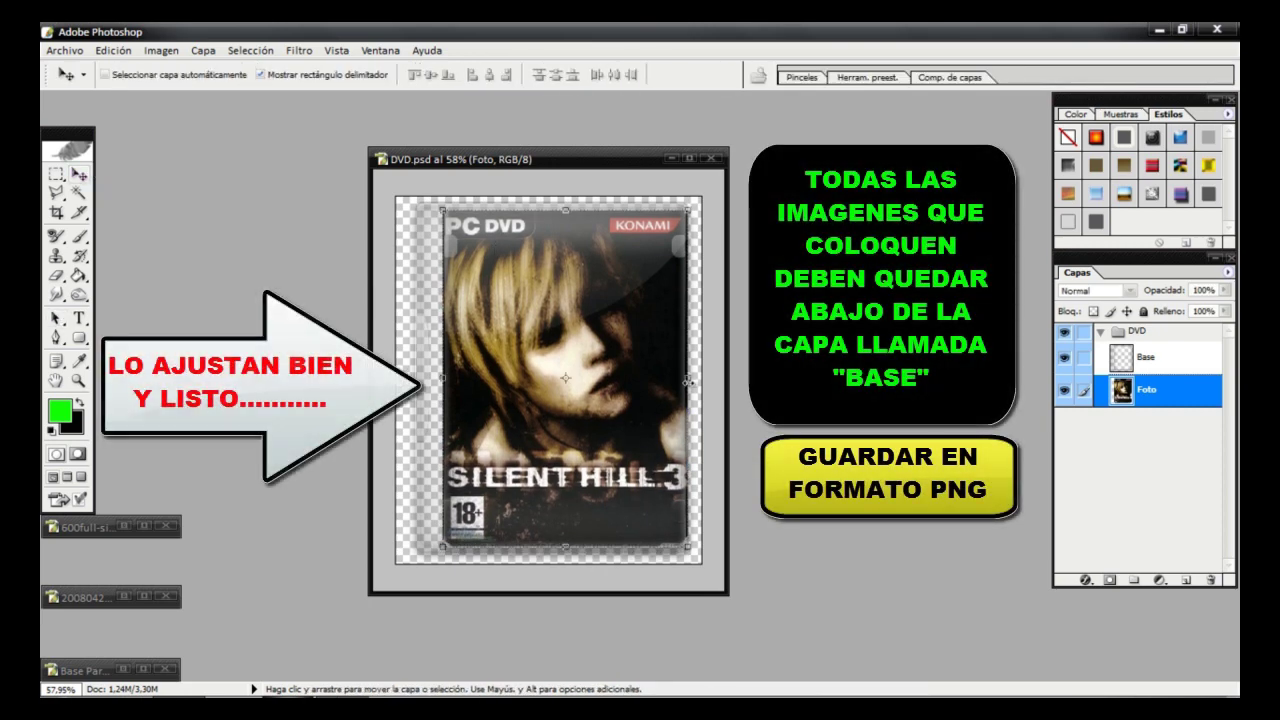
{"action": "left_click_drag", "start_coordinate": [688, 381], "coordinate": [690, 379]}
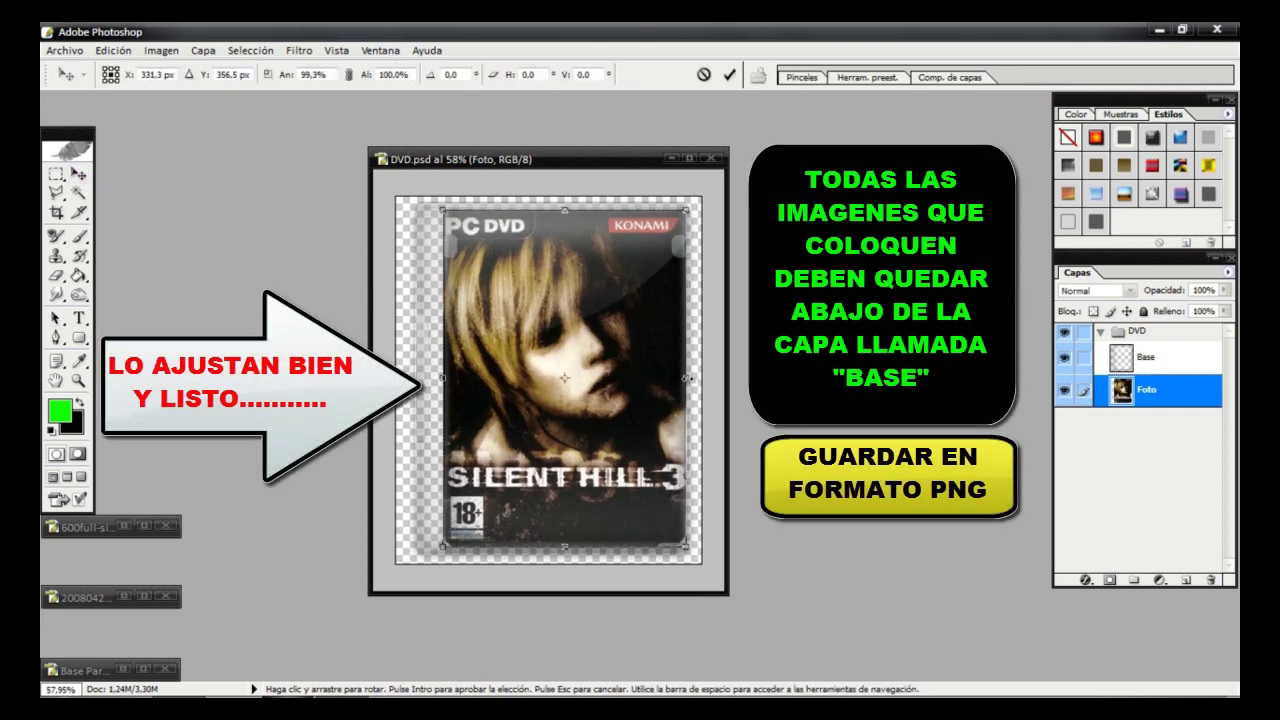
{"action": "left_click", "coordinate": [729, 76]}
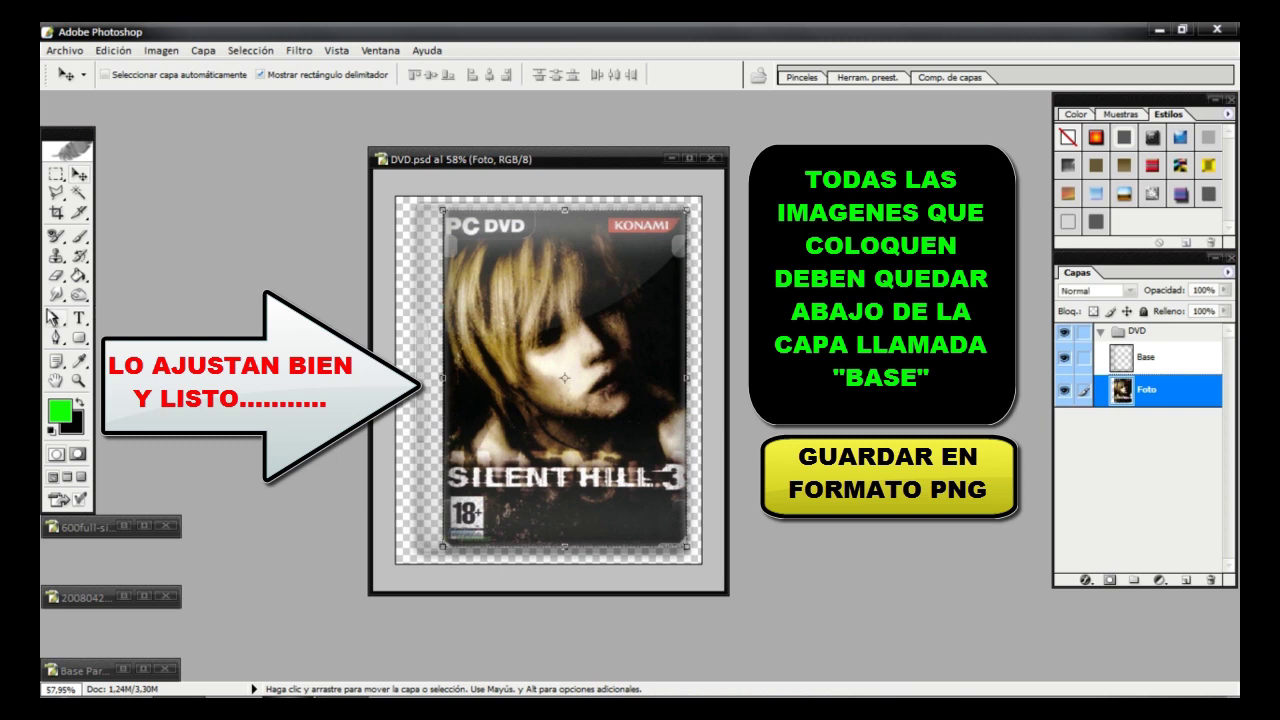
{"action": "left_click", "coordinate": [78, 381]}
{"action": "left_click", "coordinate": [548, 380]}
{"action": "key", "text": "v"}
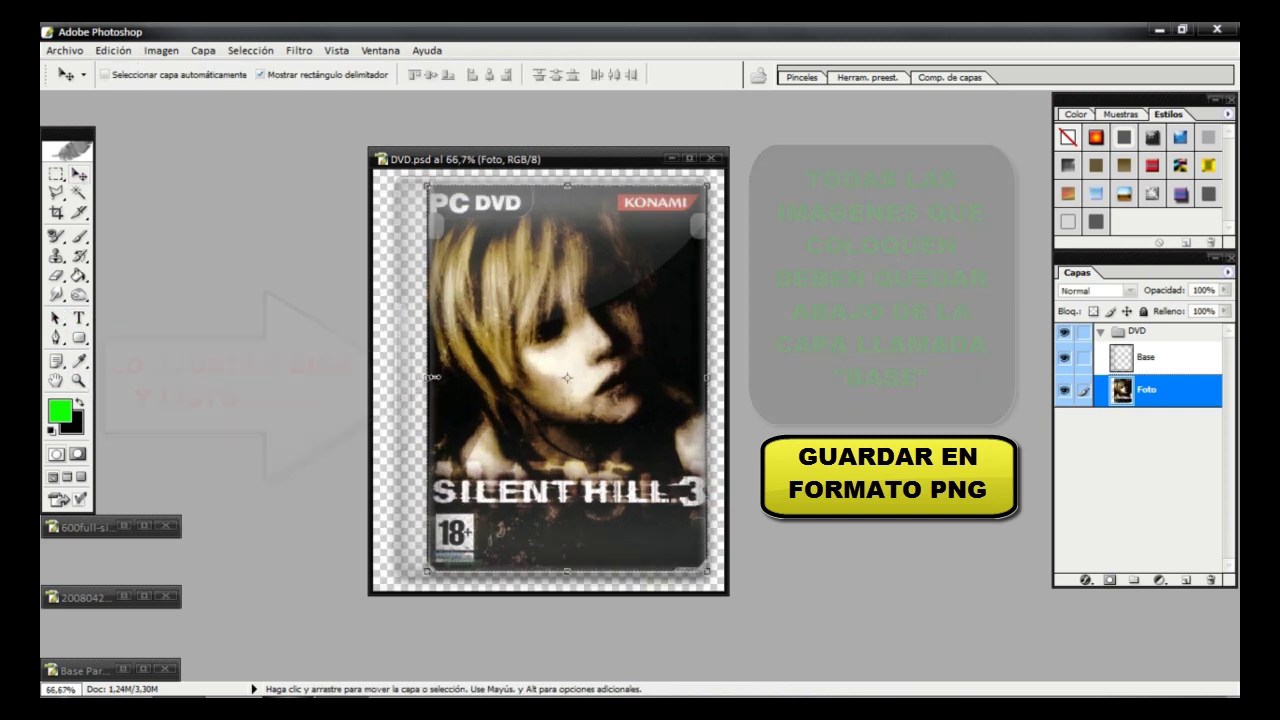
{"action": "left_click_drag", "start_coordinate": [432, 377], "coordinate": [435, 377]}
Step: Confirm the final cover adjustment, completing the DVD-case icon
{"action": "key", "text": "Return"}
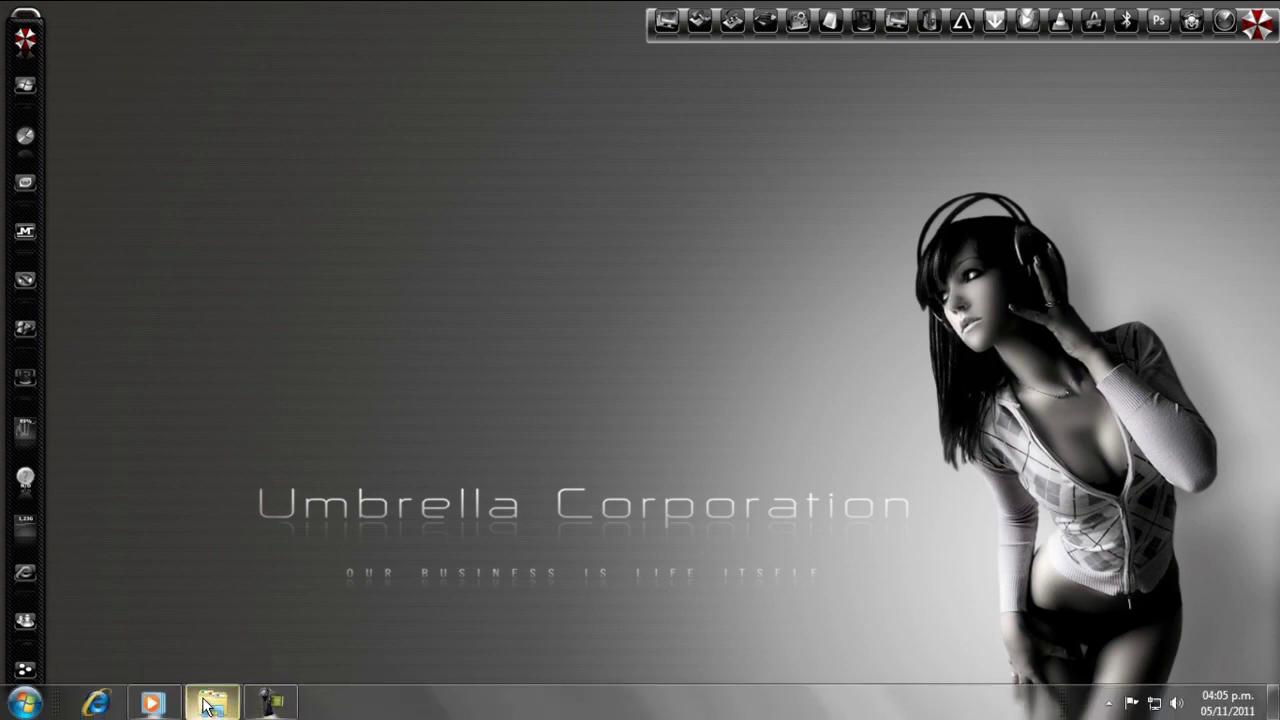
Step: Extract the downloaded icon pack ZIP in the Youtube folder using 7-Zip's Extraer aquí
{"action": "left_click", "coordinate": [212, 703]}
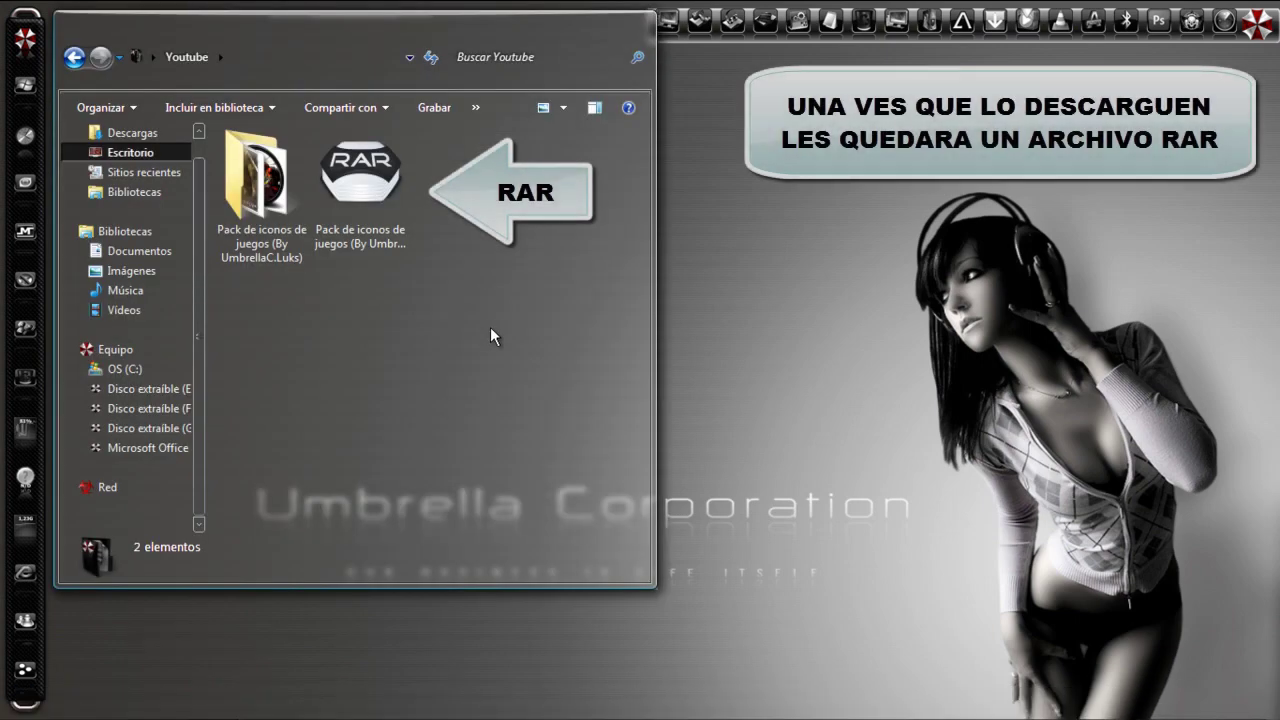
{"action": "left_click", "coordinate": [357, 190]}
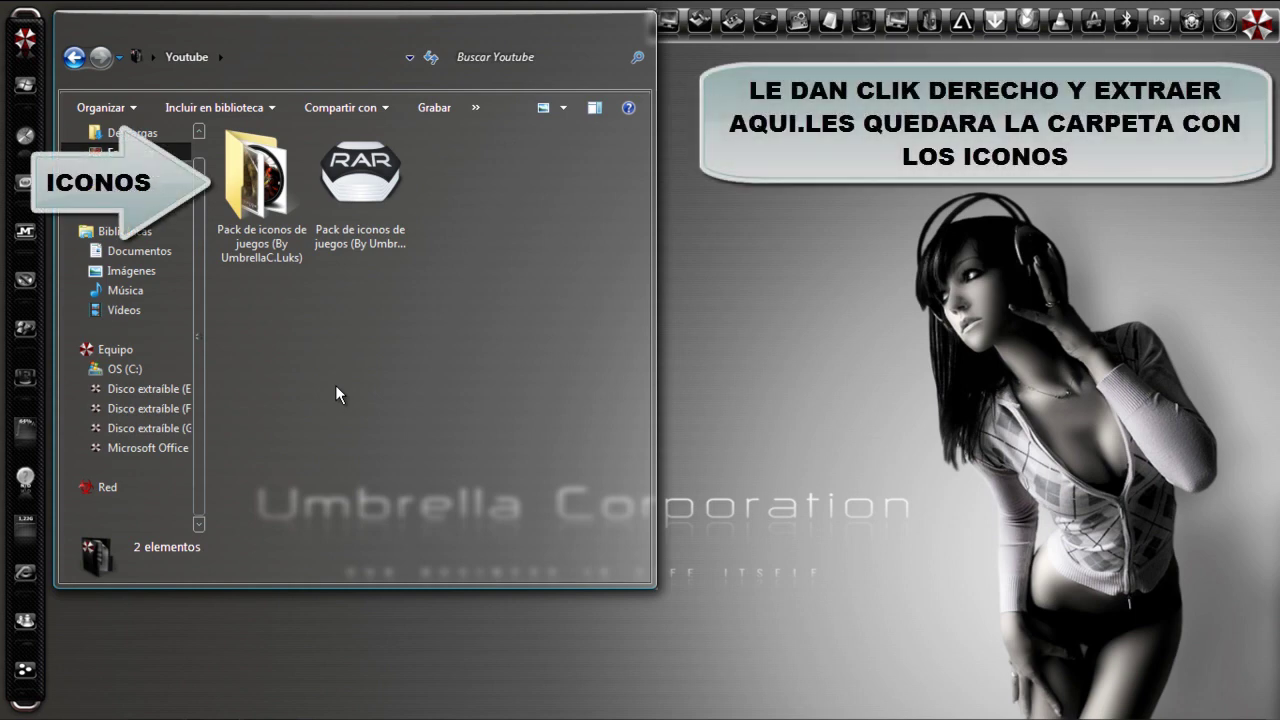
{"action": "left_click", "coordinate": [369, 200]}
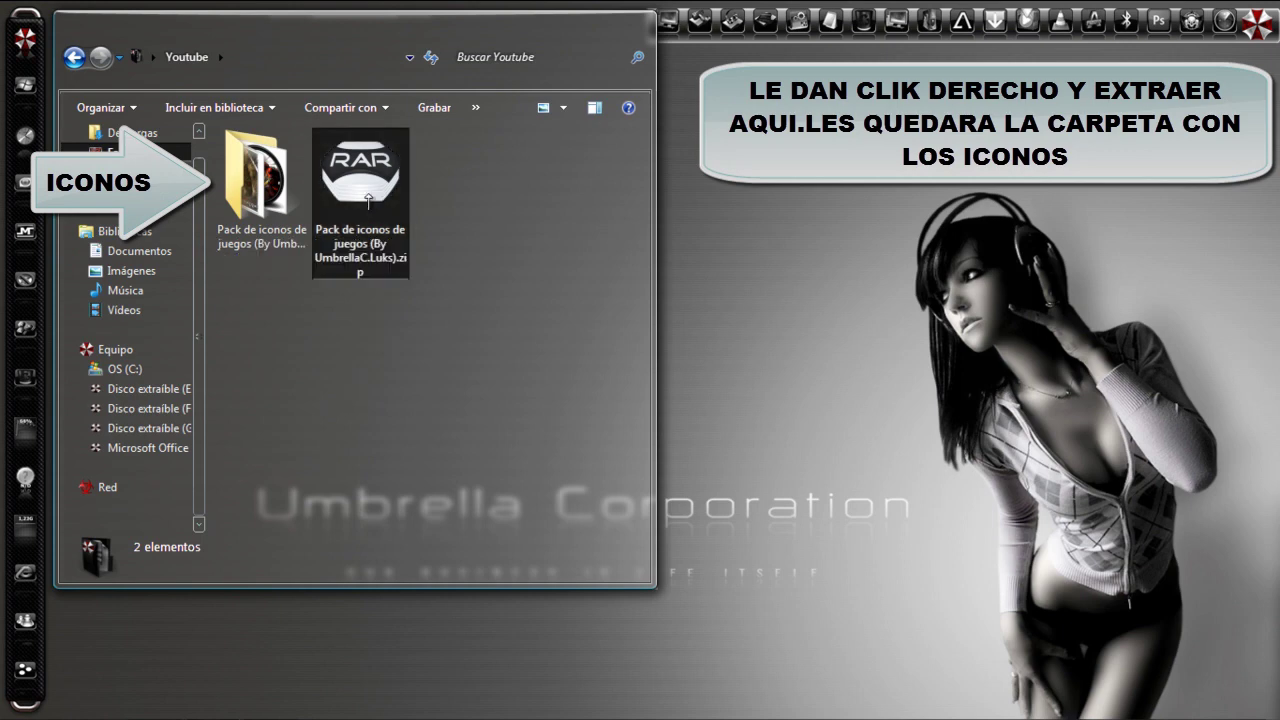
{"action": "right_click", "coordinate": [369, 200]}
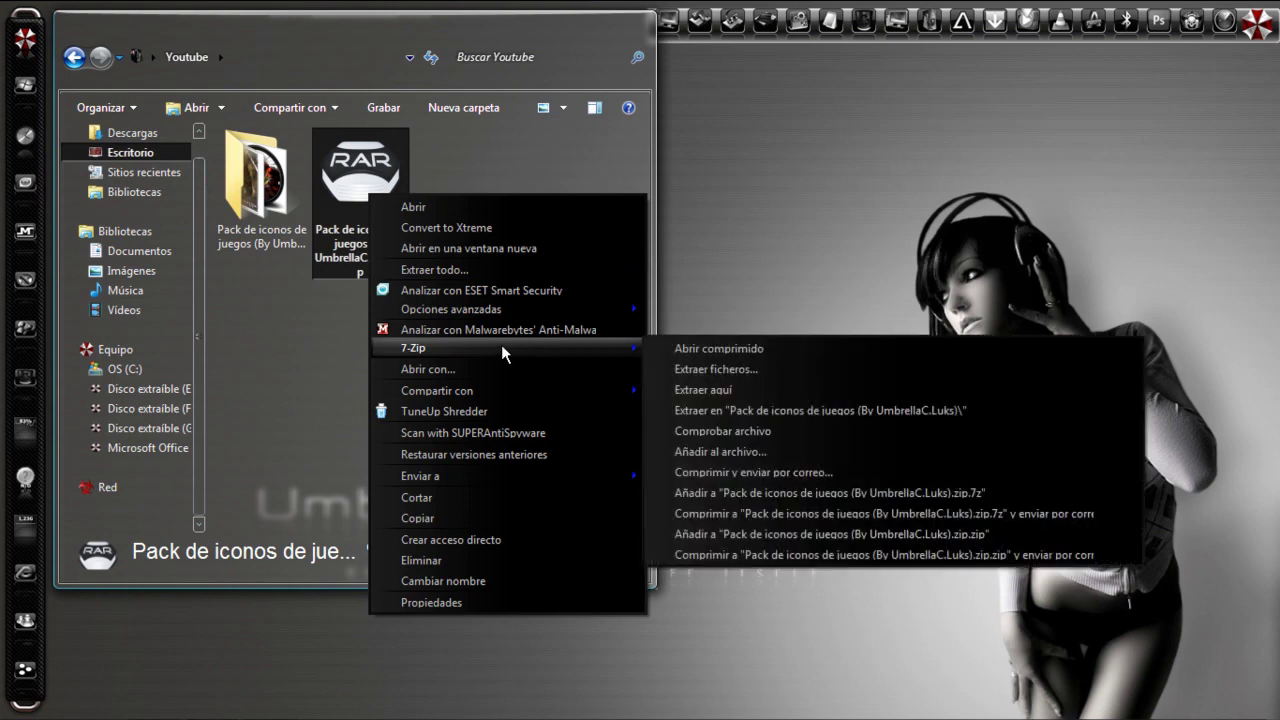
{"action": "mouse_move", "coordinate": [500, 348]}
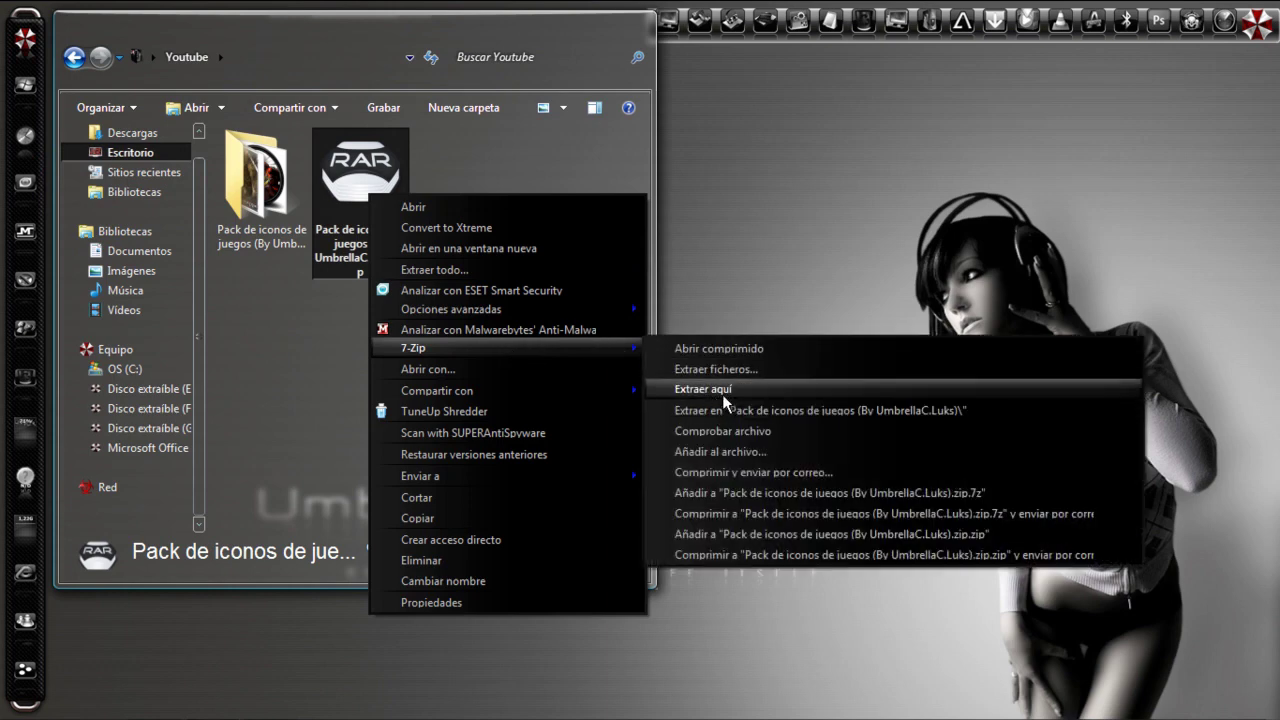
{"action": "left_click", "coordinate": [261, 473]}
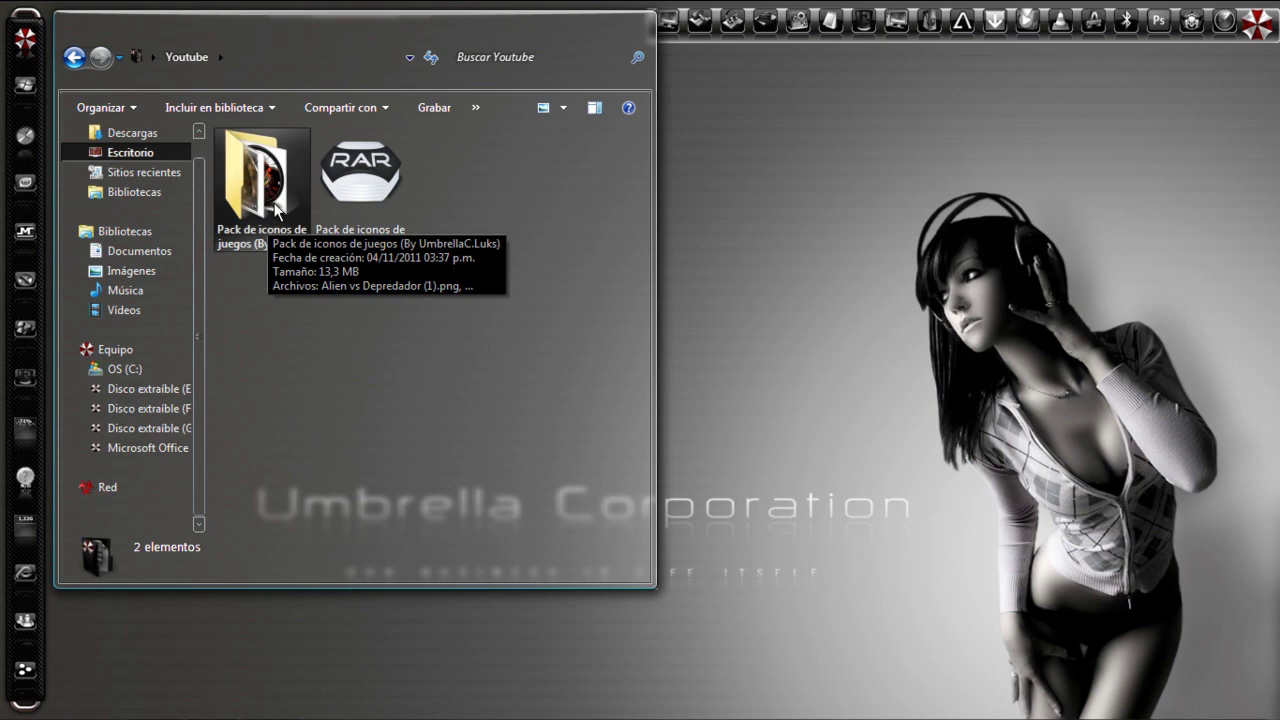
Step: Open the extracted 'Pack de iconos de juegos' folder and browse its 99 game icons
{"action": "double_click", "coordinate": [274, 205]}
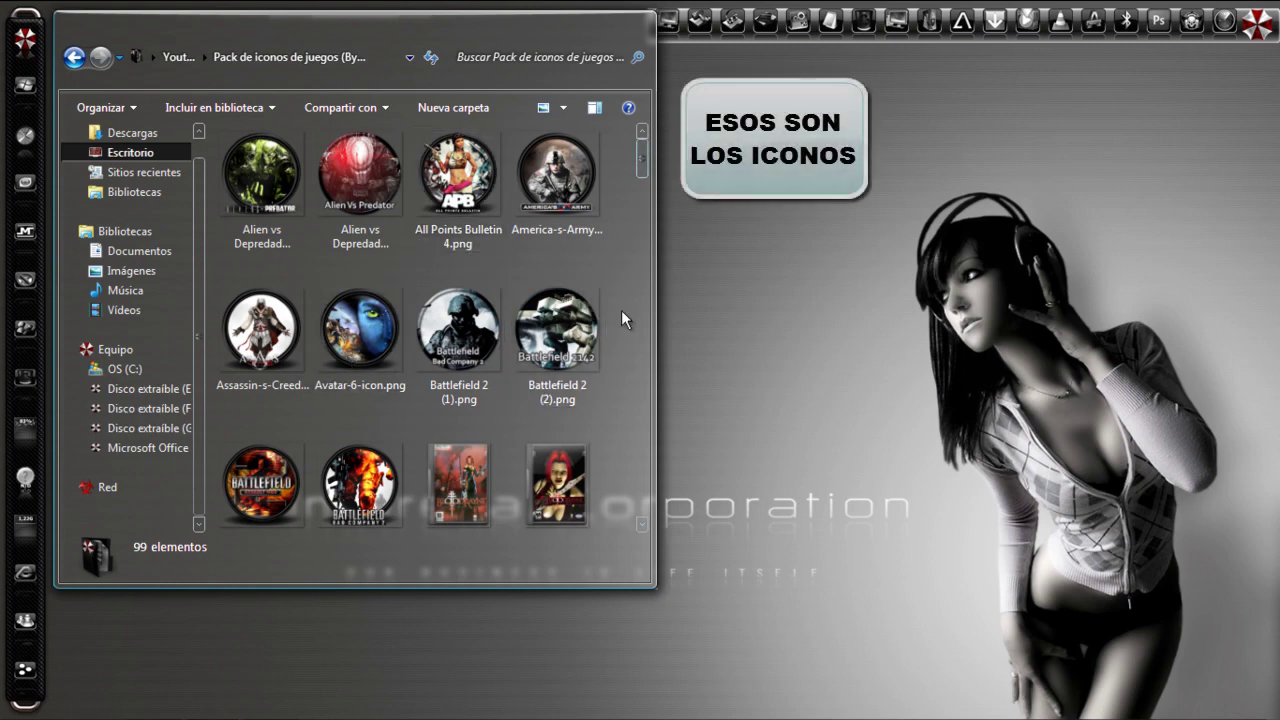
{"action": "mouse_move", "coordinate": [641, 163]}
{"action": "left_mouse_down"}
{"action": "mouse_move", "coordinate": [642, 507]}
{"action": "mouse_move", "coordinate": [649, 149]}
{"action": "left_mouse_up"}
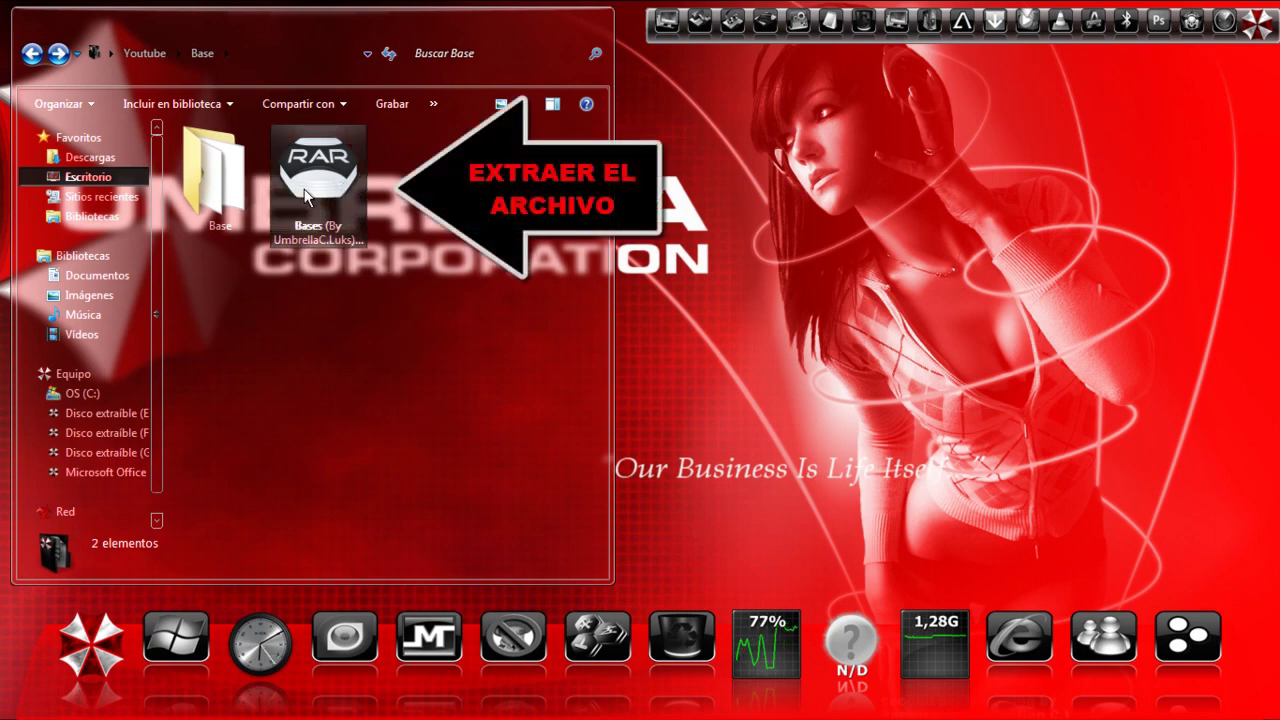
Step: Open the inner Base folder showing Base (Circular).psd and Base (DVD).psd, then minimize Explorer
{"action": "double_click", "coordinate": [220, 193]}
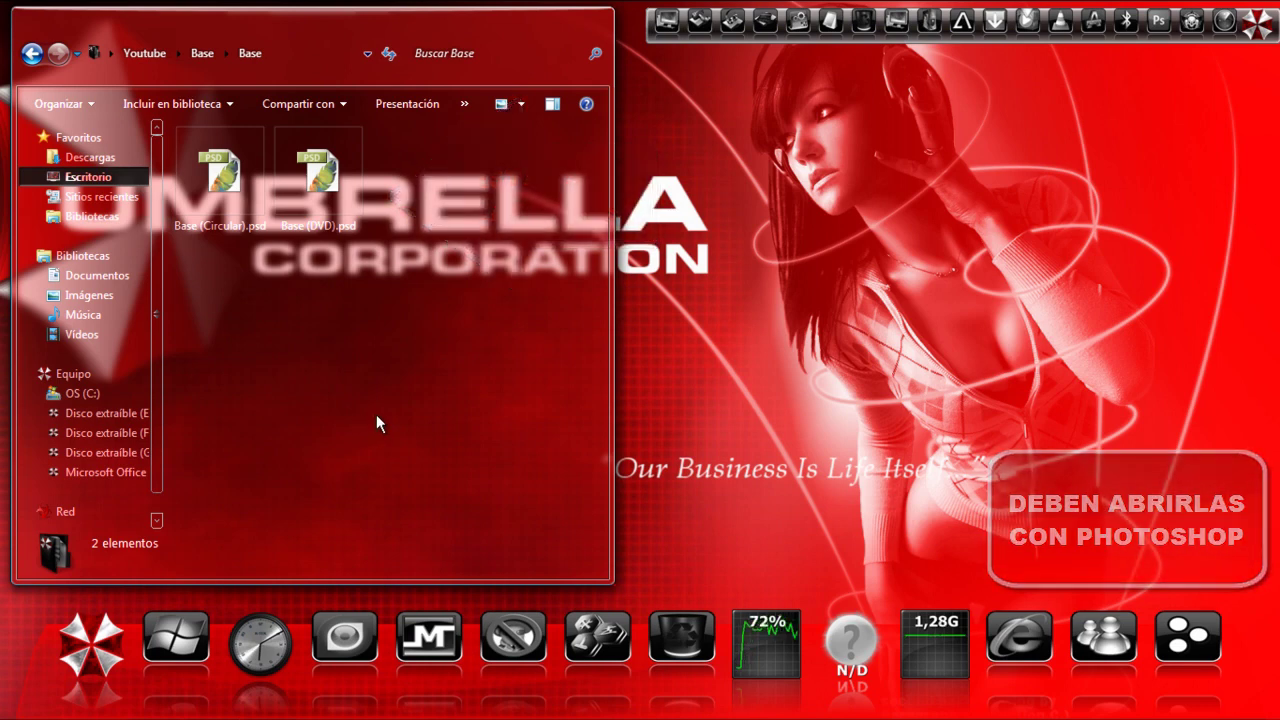
{"action": "left_click", "coordinate": [300, 196]}
{"action": "left_click", "coordinate": [451, 409]}
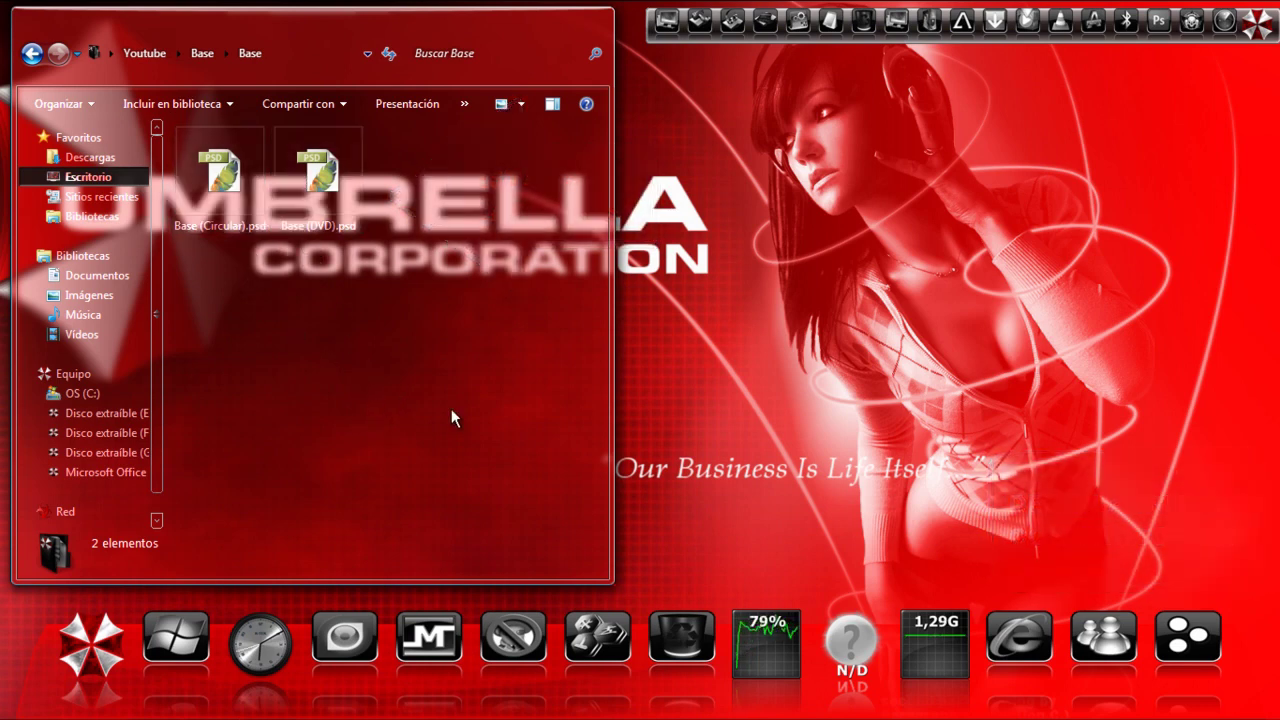
{"action": "left_click", "coordinate": [518, 14]}
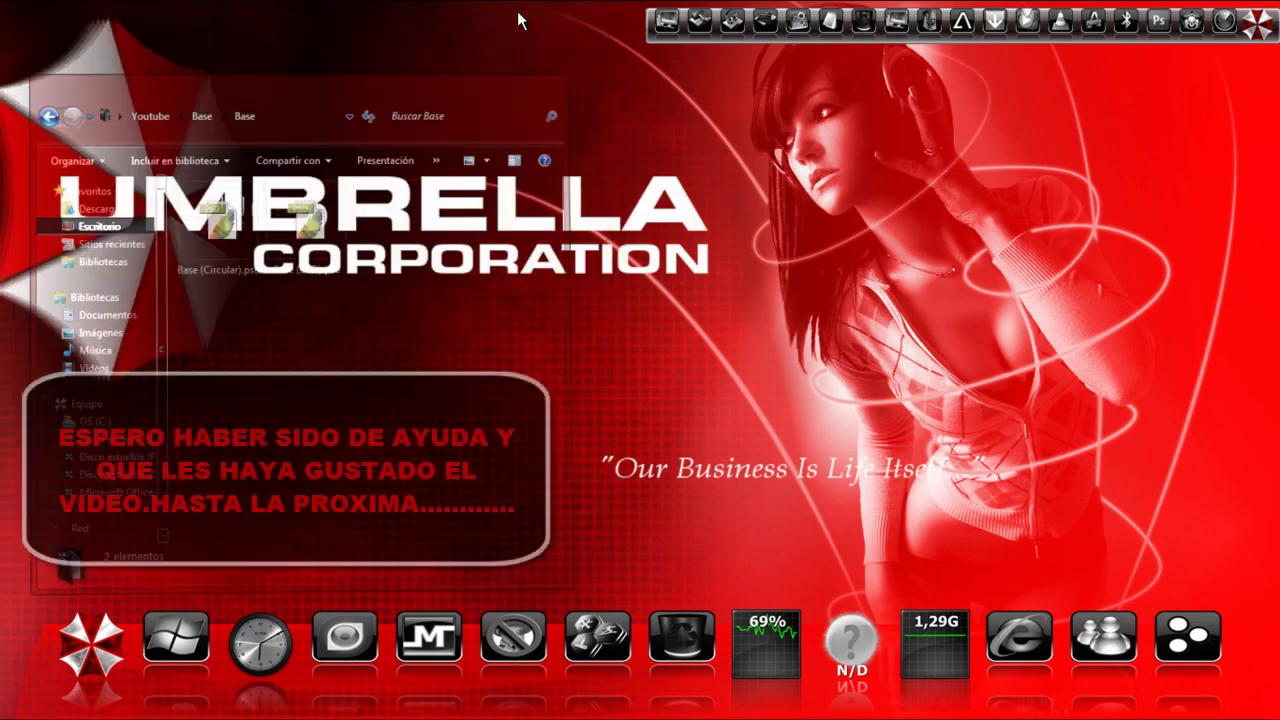